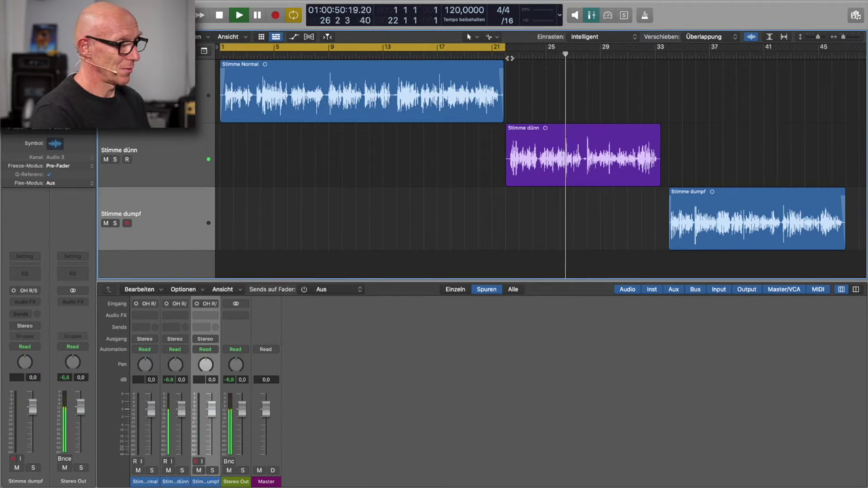
Stop the current playback and listen to the Stimme dumpf region from just before its start
key(space)
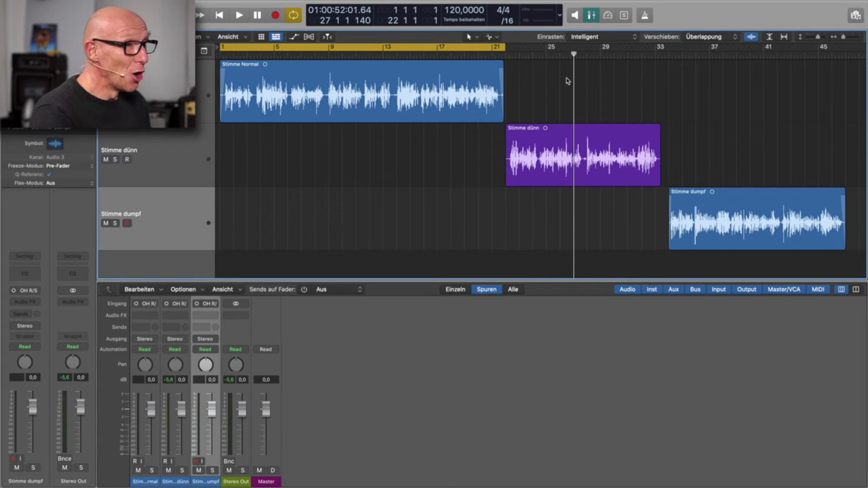
click(667, 57)
key(space)
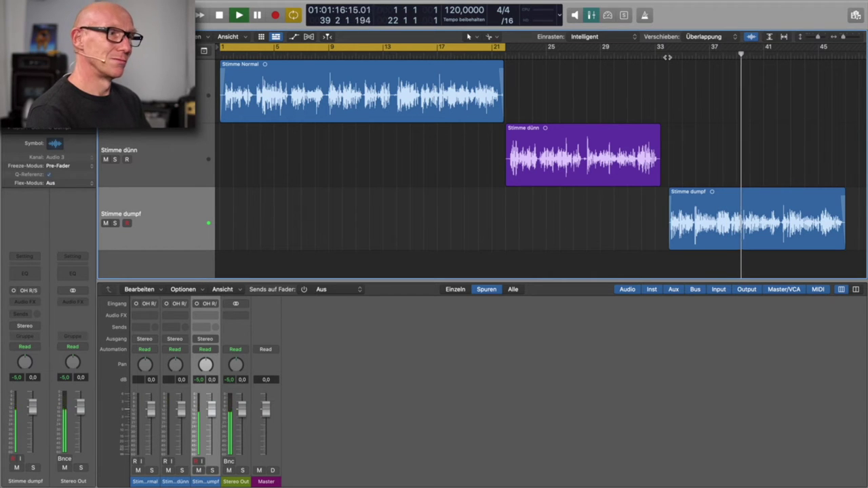
key(space)
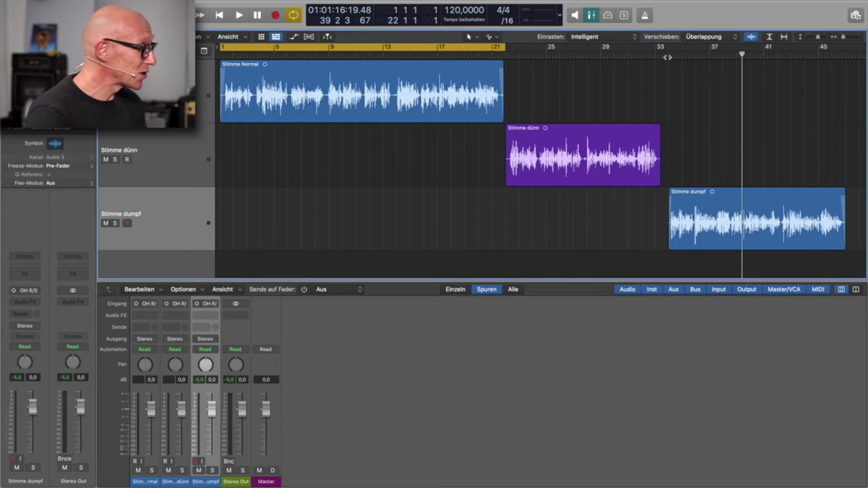
Insert the TDR Nova equalizer on the Stimme Normal channel and place its window clear of the mixer
click(155, 318)
mouse_move(158, 336)
click(220, 336)
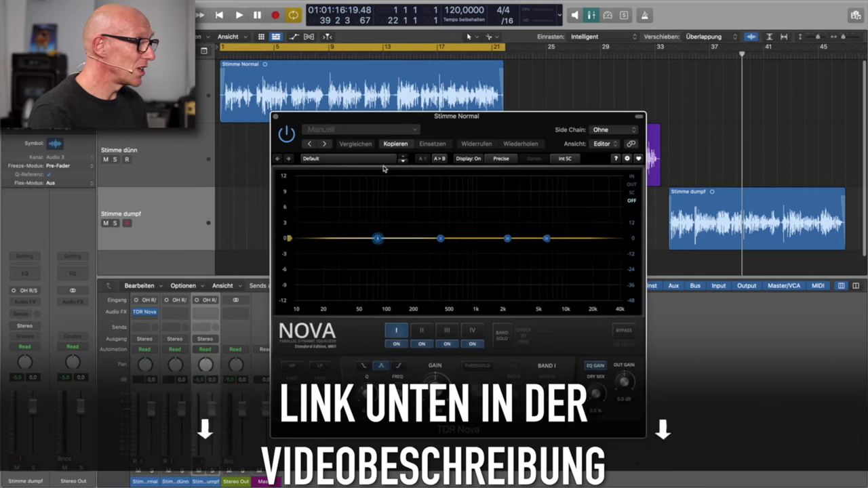
drag(380, 112, 447, 99)
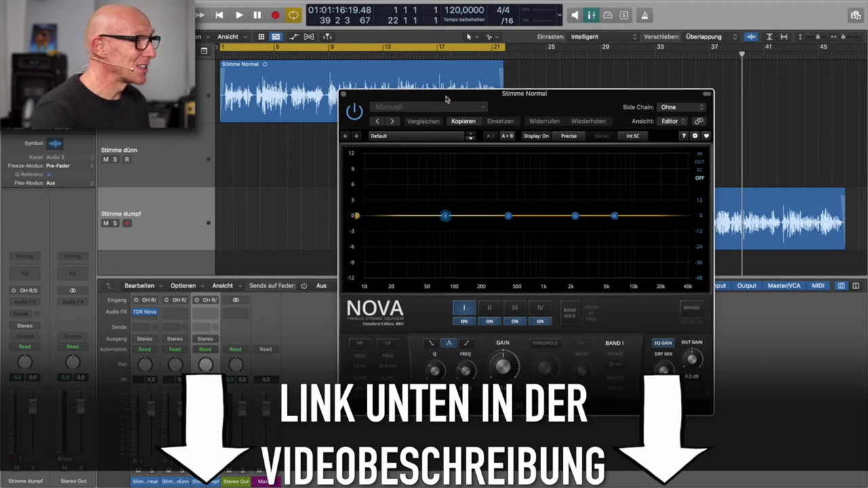
drag(447, 99, 440, 78)
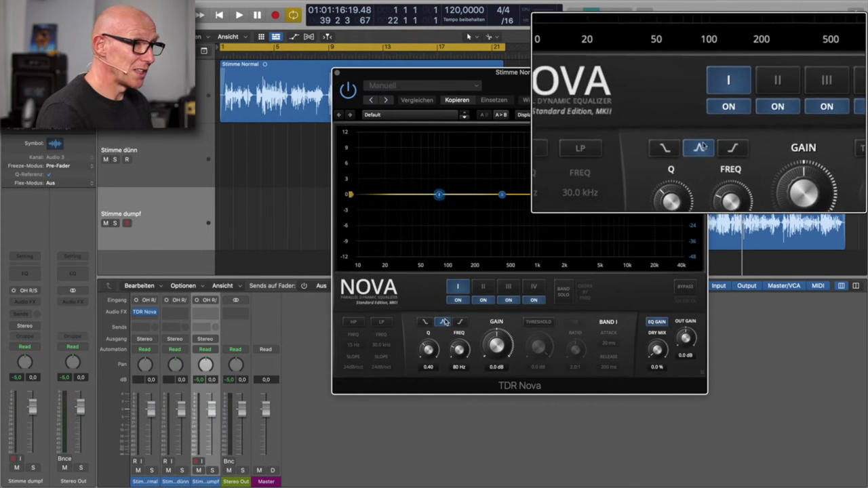
Switch band I to a low shelf, try gains of 3.2 dB and -3.0 dB, and reset its gain to 0 dB
click(425, 323)
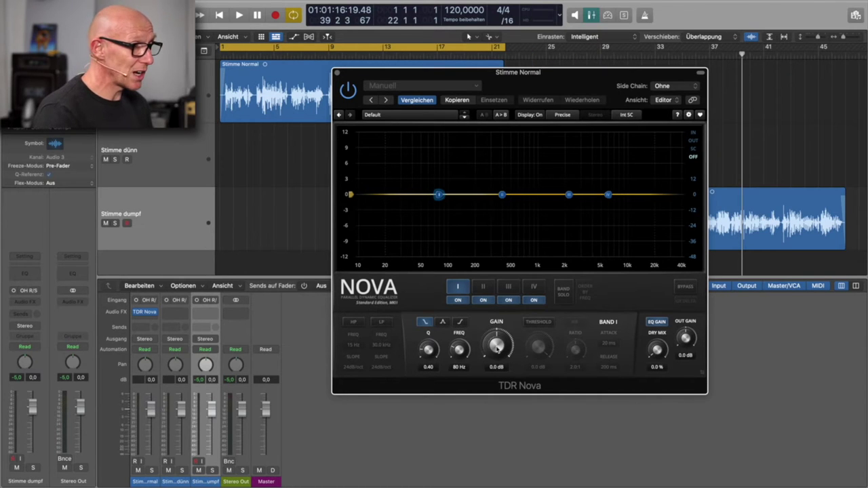
mouse_move(496, 346)
mouse_down()
mouse_move(496, 324)
mouse_move(498, 331)
mouse_up()
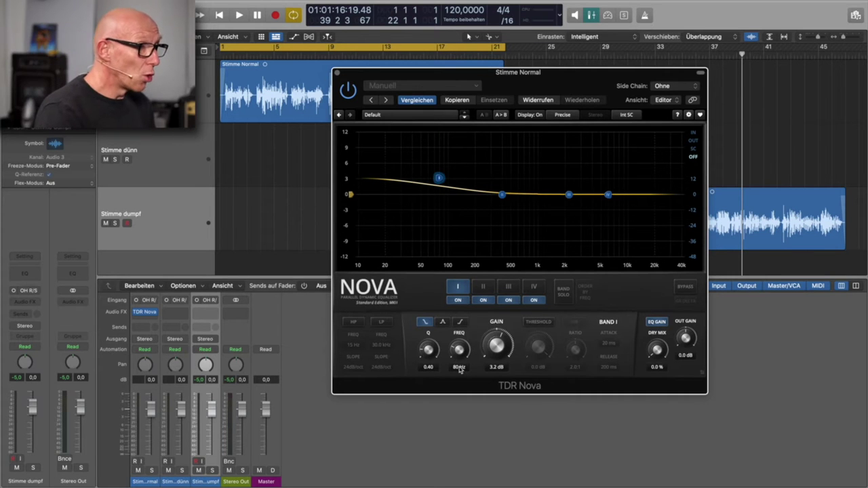
drag(497, 347, 496, 372)
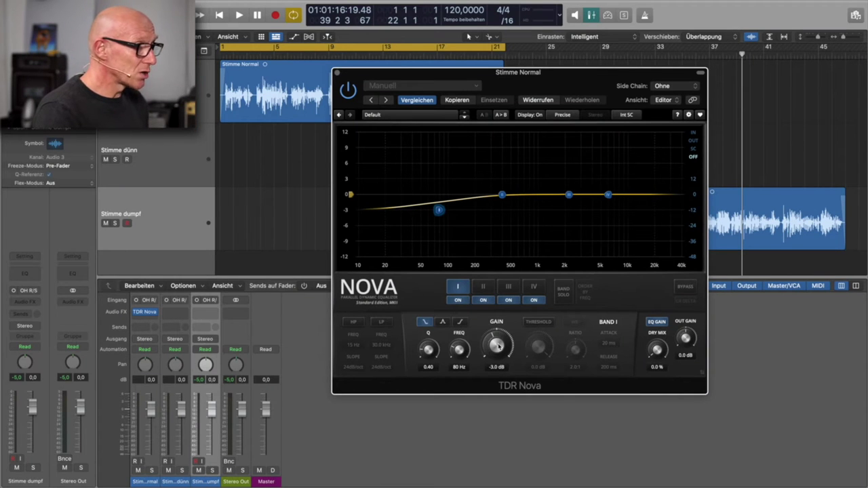
double_click(498, 346)
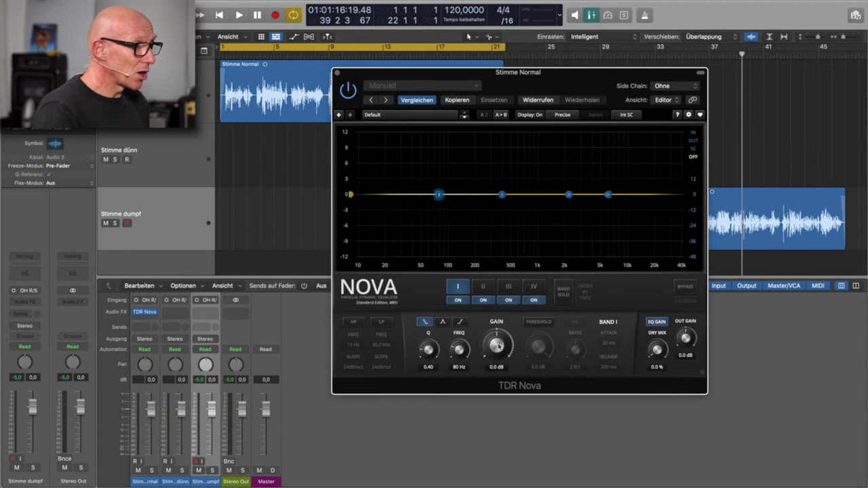
Try band IV's high shelf at 3.8 dB and -2.0 dB, and reset the gains of bands IV and II to 0 dB
click(535, 288)
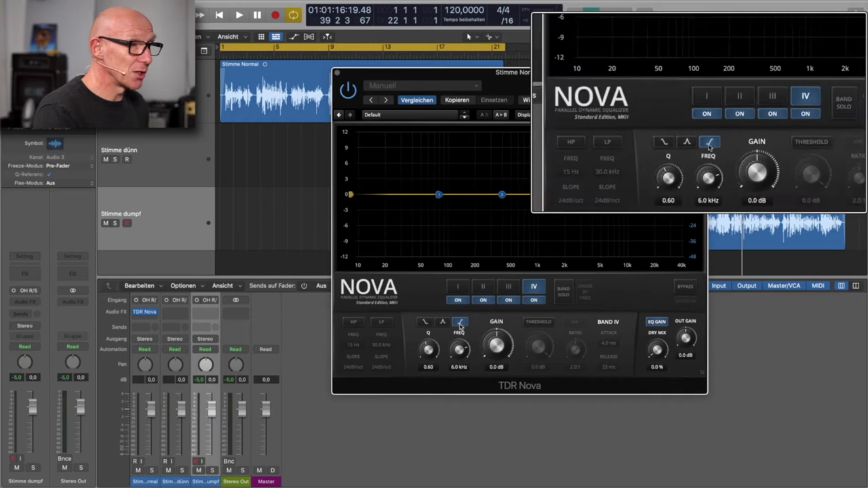
drag(497, 342, 493, 273)
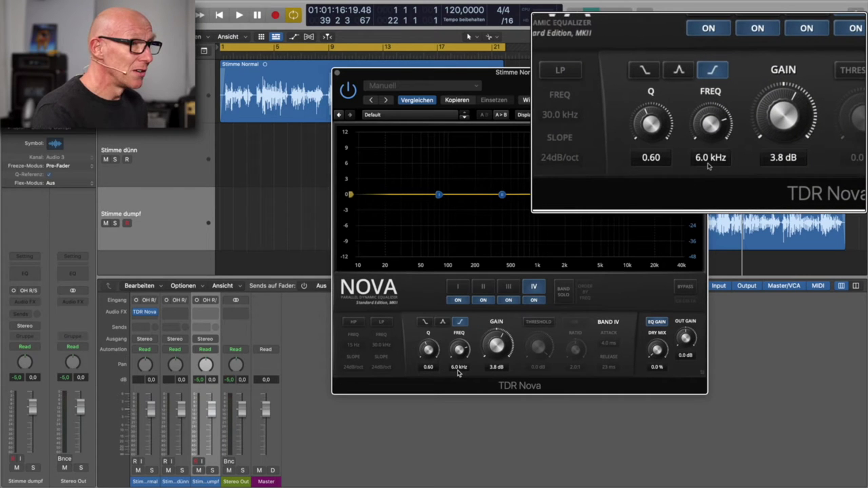
drag(497, 344, 497, 408)
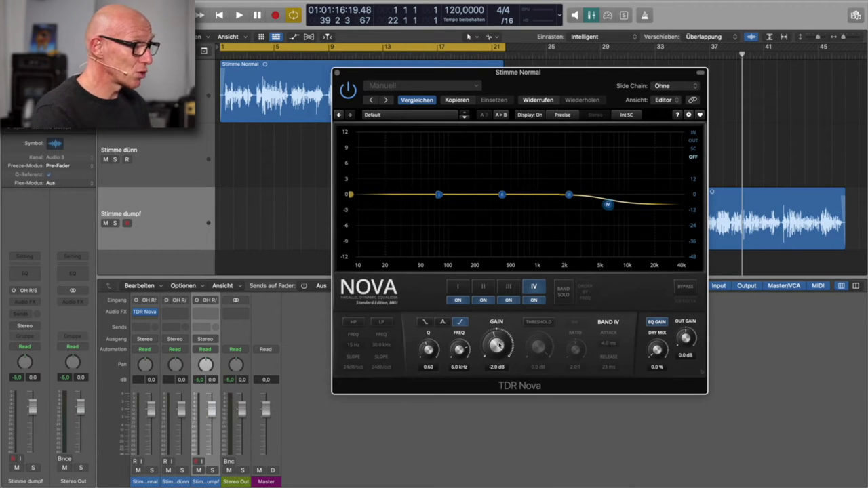
double_click(498, 345)
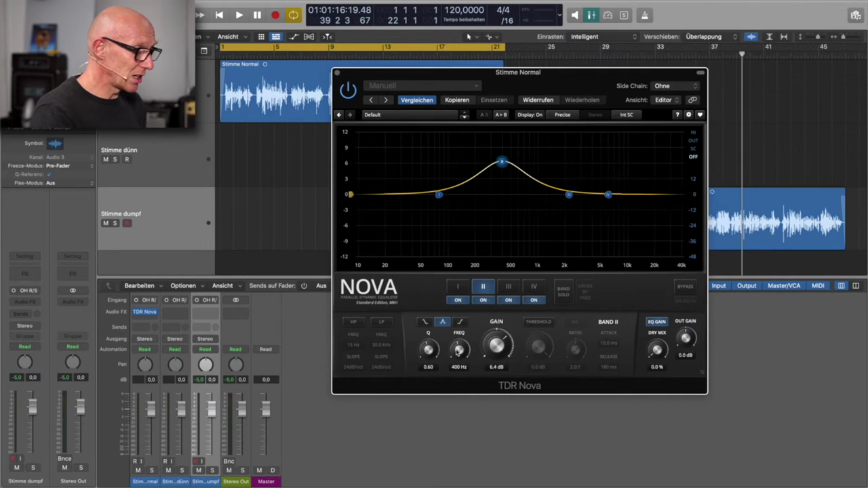
double_click(501, 348)
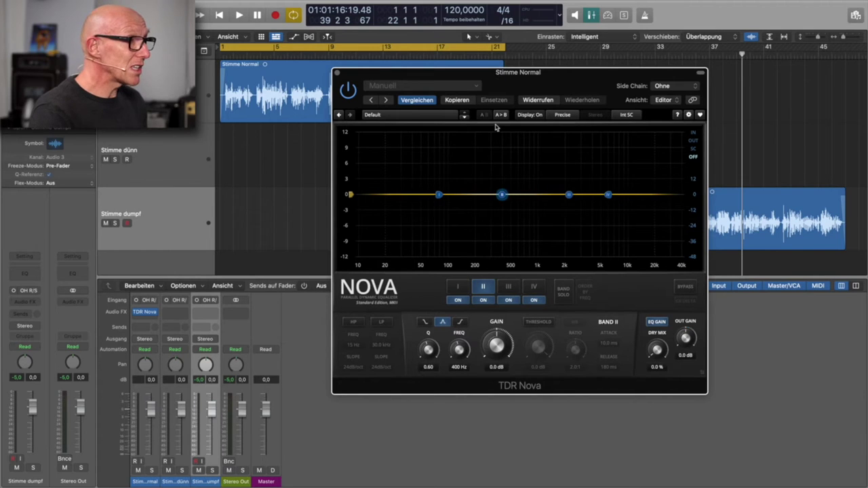
Play Stimme Normal from the start and set the Nova analyzer to show the input signal
drag(498, 75, 539, 101)
key(Return)
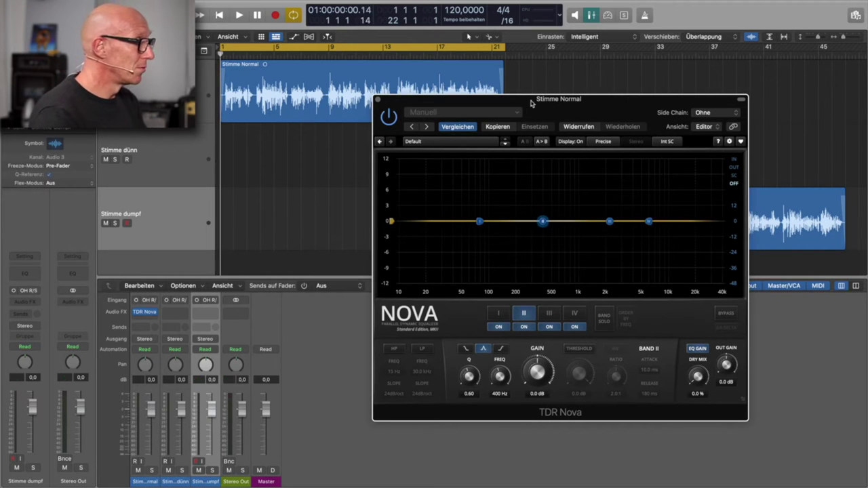
key(space)
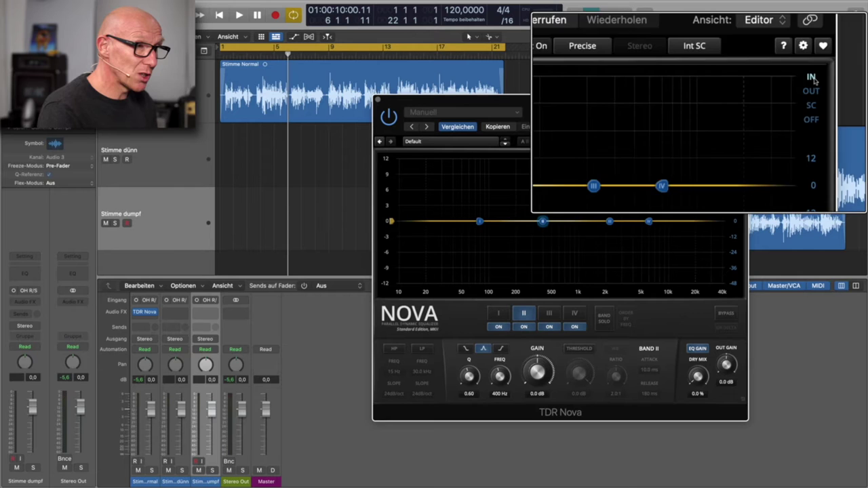
drag(636, 110, 599, 88)
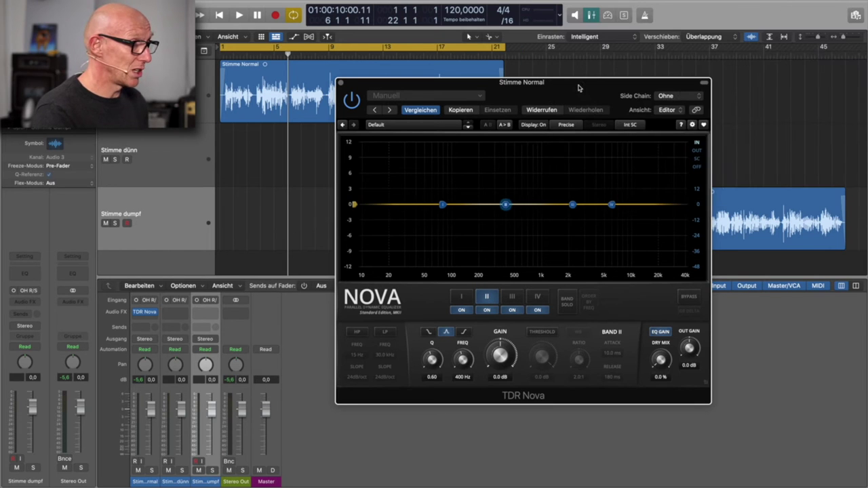
drag(579, 88, 583, 87)
key(space)
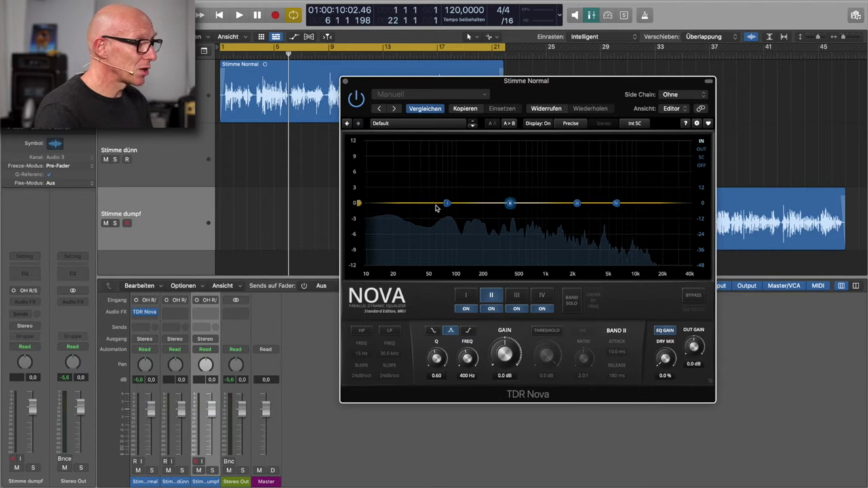
Set band I's low shelf to about -3.1 dB at 222 Hz during playback and compare the sound with the band off and on
mouse_move(447, 203)
mouse_down()
mouse_move(449, 176)
mouse_move(453, 219)
mouse_move(451, 208)
mouse_up()
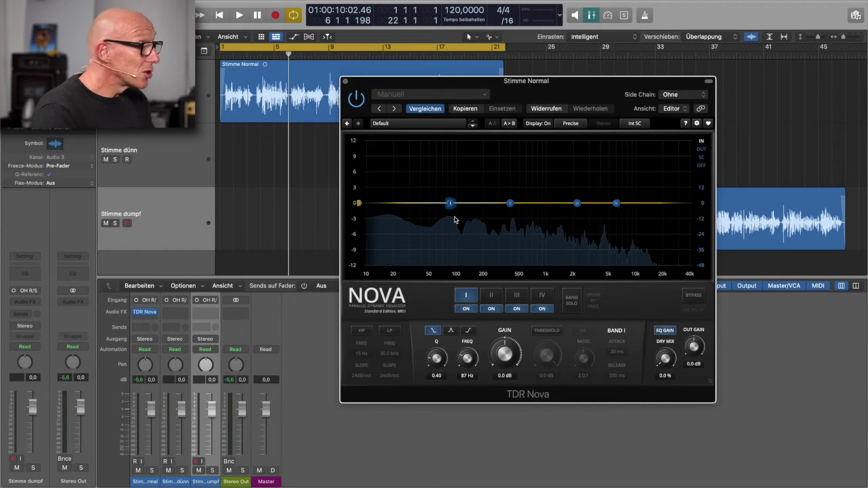
key(Return)
key(space)
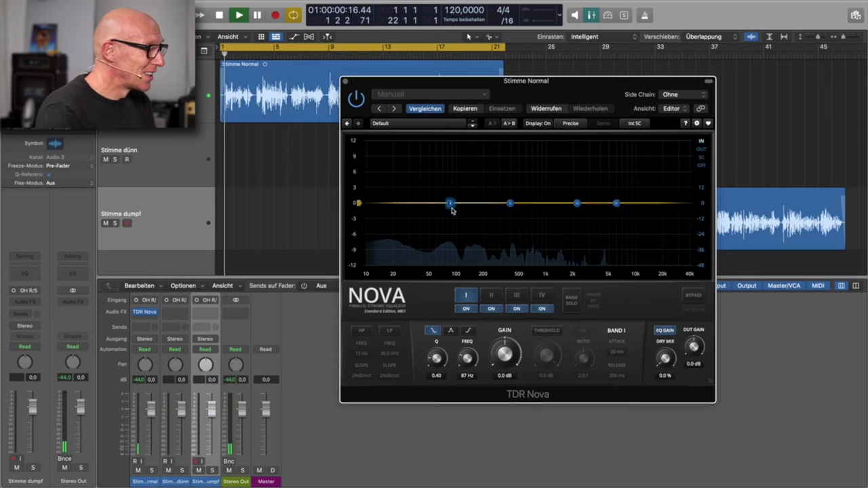
drag(450, 202, 488, 222)
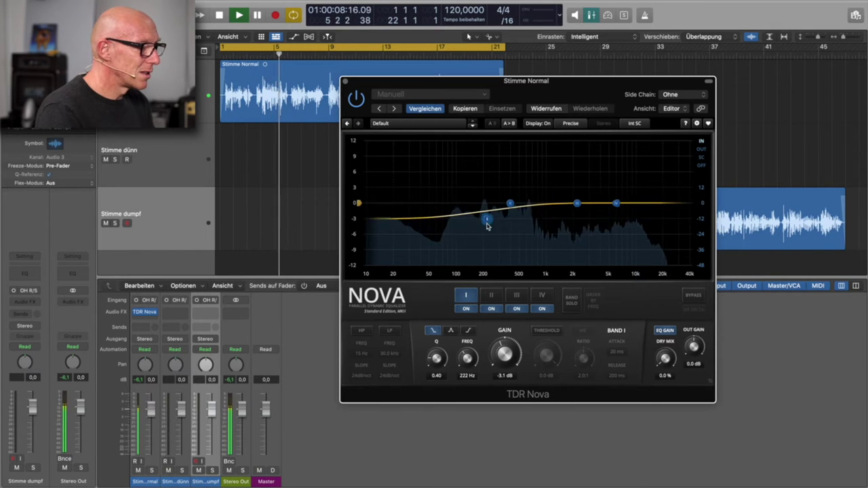
click(466, 308)
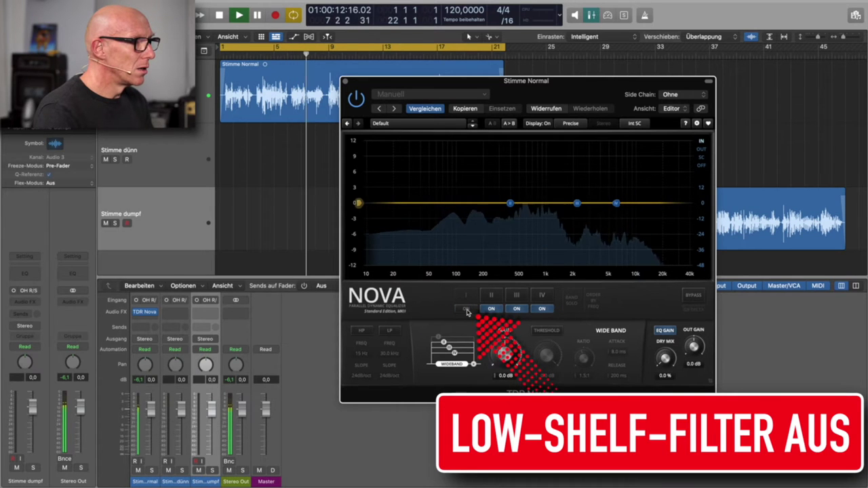
click(466, 309)
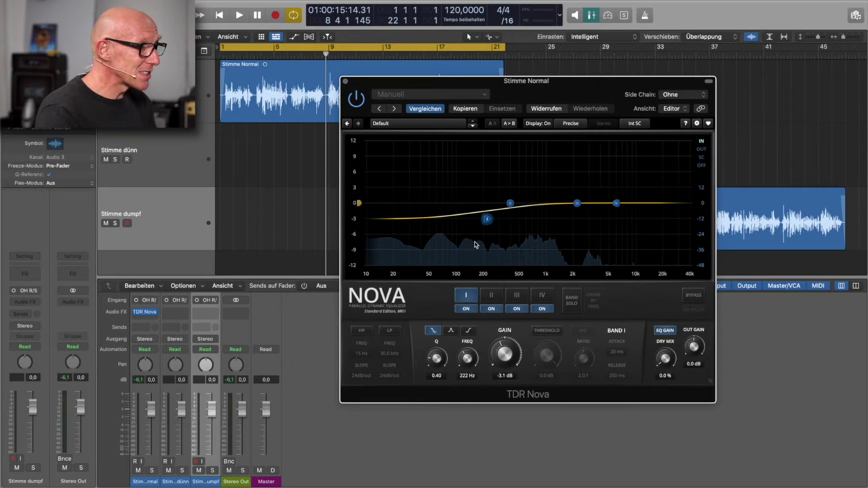
Adjust band I to a Q of 0.30 and about -4.1 dB at 217 Hz during playback, trying a deeper cut of about -6.8 dB first
scroll(486, 221, down, 1)
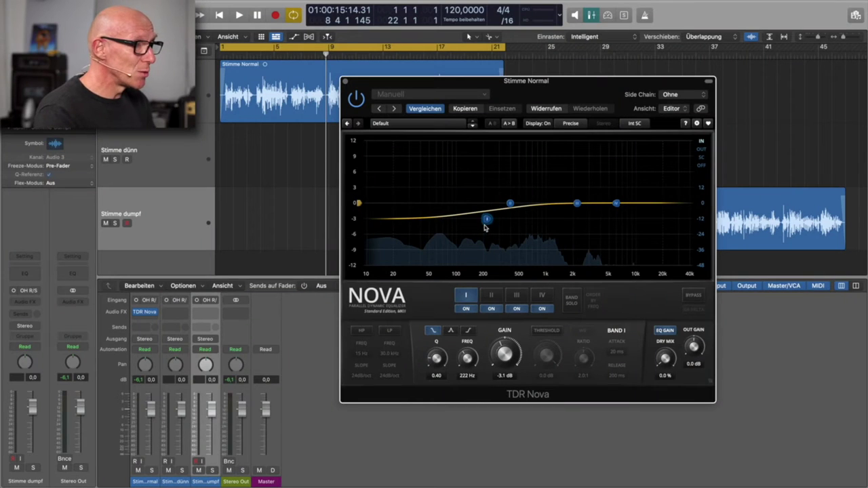
key(space)
drag(486, 222, 486, 240)
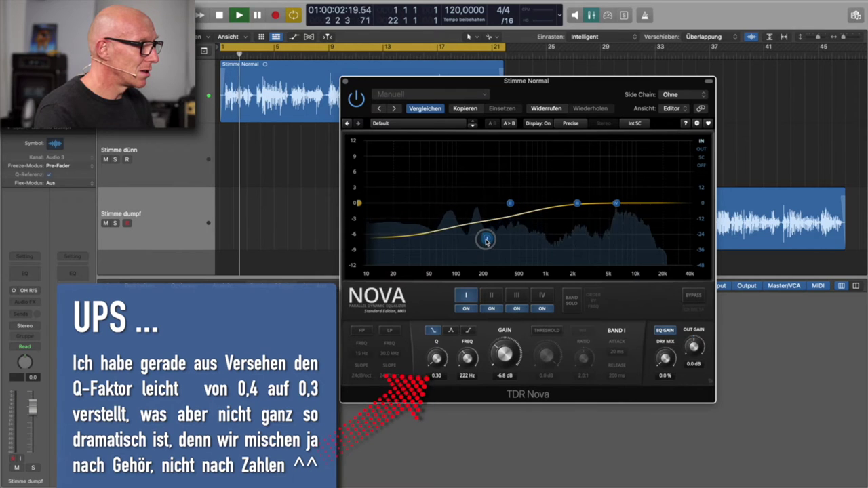
drag(486, 240, 485, 228)
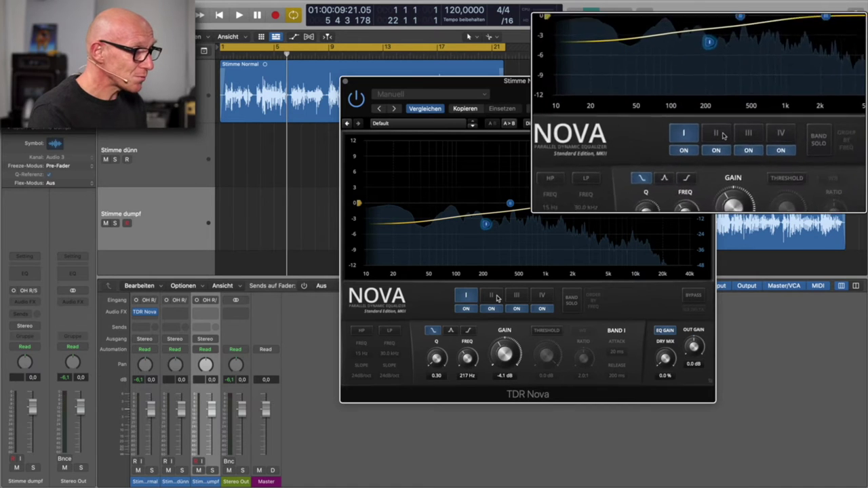
Exaggerate band II's 400 Hz bell to about 9.9 dB during playback, and lower its gain to about -2.3 dB
click(498, 299)
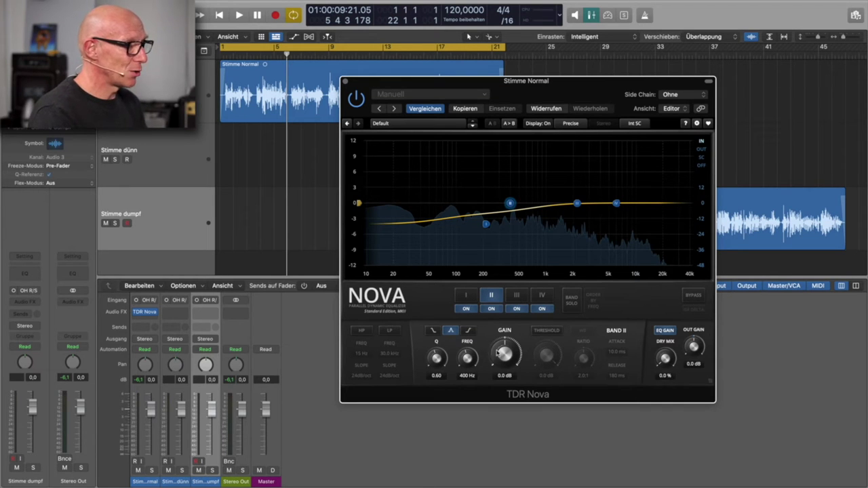
key(space)
drag(510, 203, 510, 152)
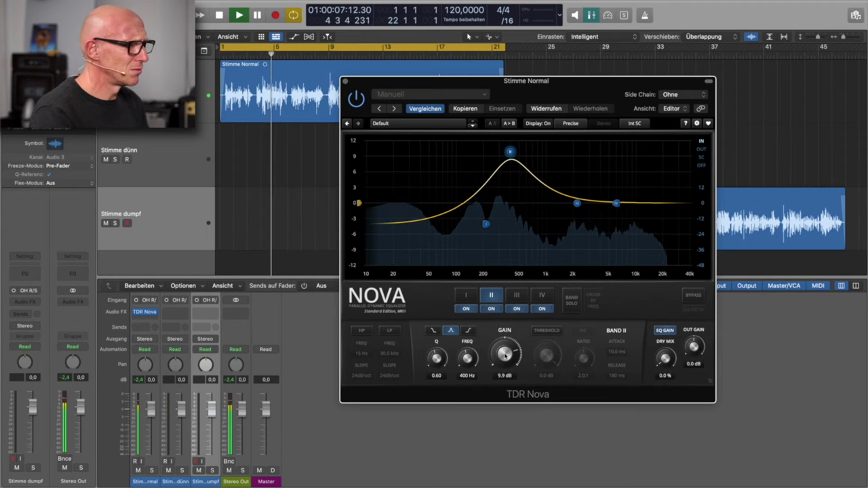
drag(506, 354, 505, 386)
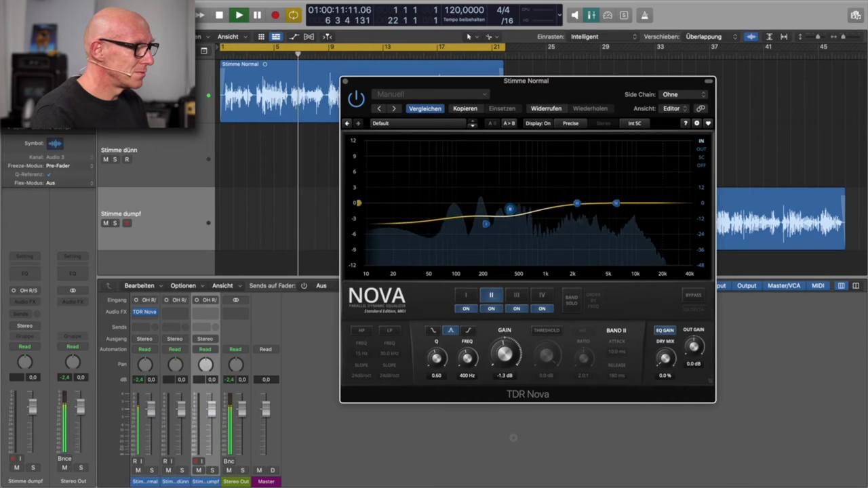
drag(514, 438, 513, 450)
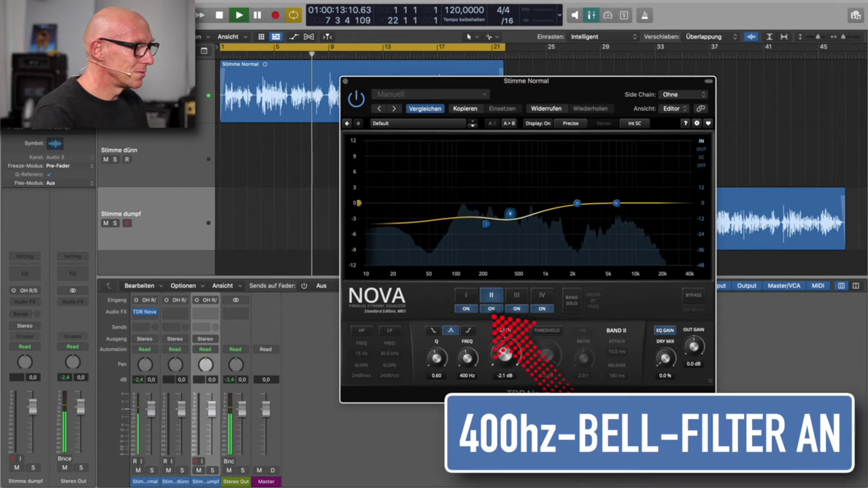
drag(506, 355, 506, 359)
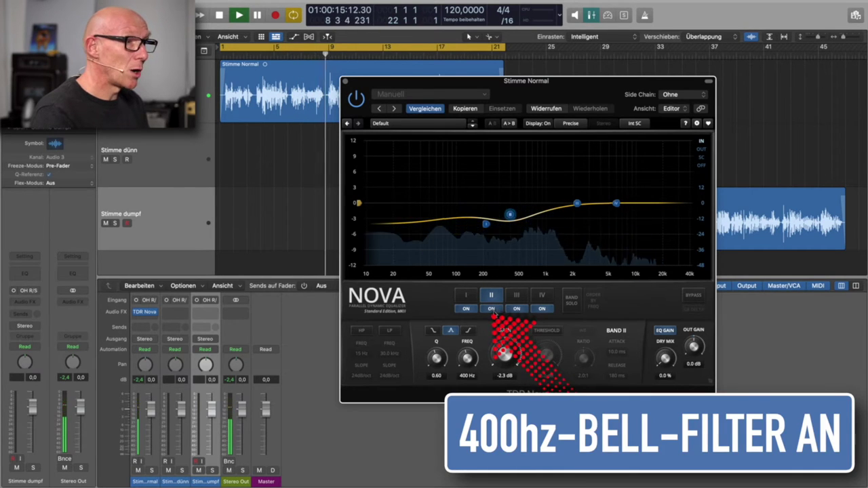
Compare the vocal with band II's bell filter off and on, and stop playback
click(492, 309)
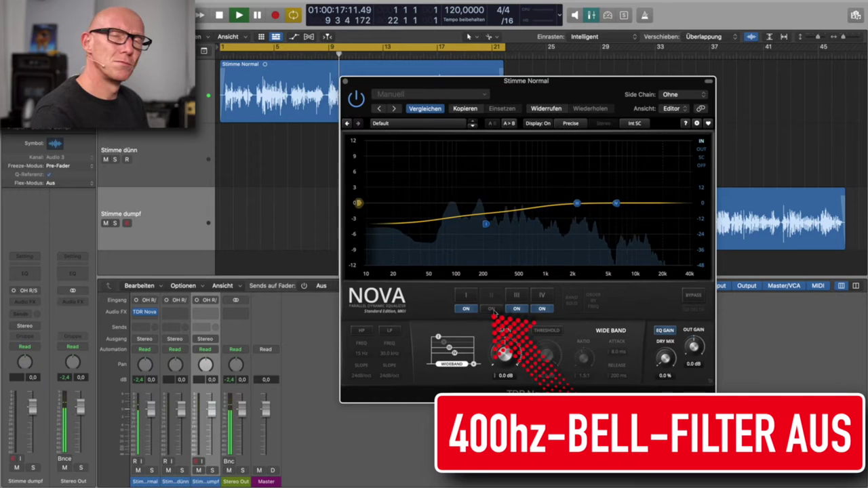
click(492, 309)
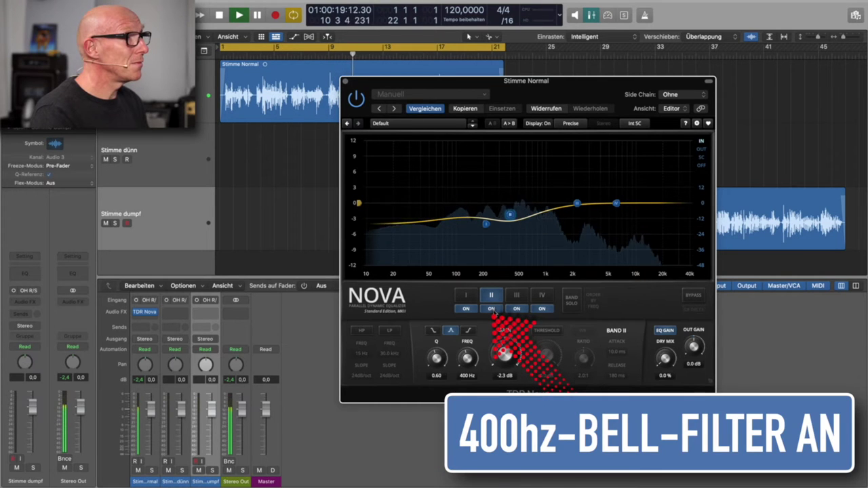
key(space)
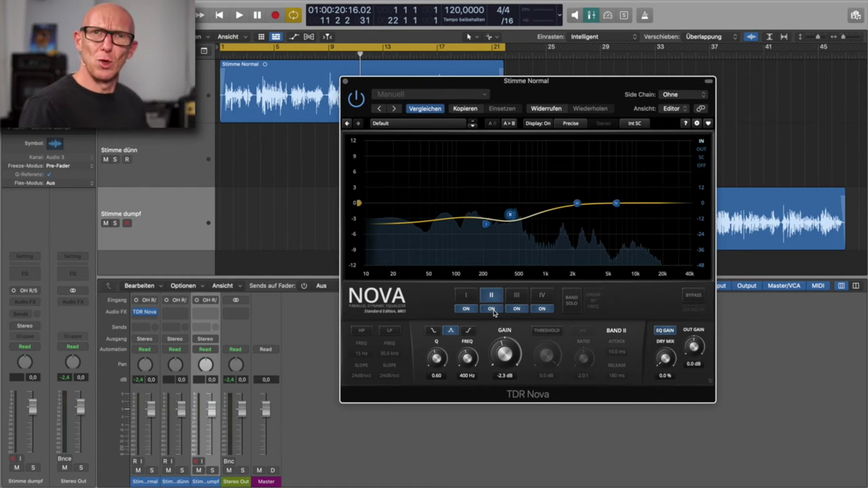
Boost band IV's 6.0 kHz high shelf to about 2.6 dB during playback and compare the sound with the band off and on
click(543, 295)
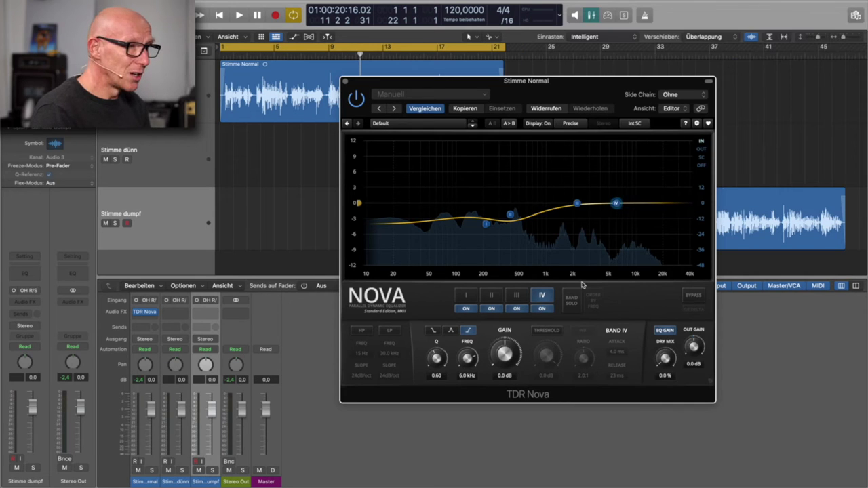
key(space)
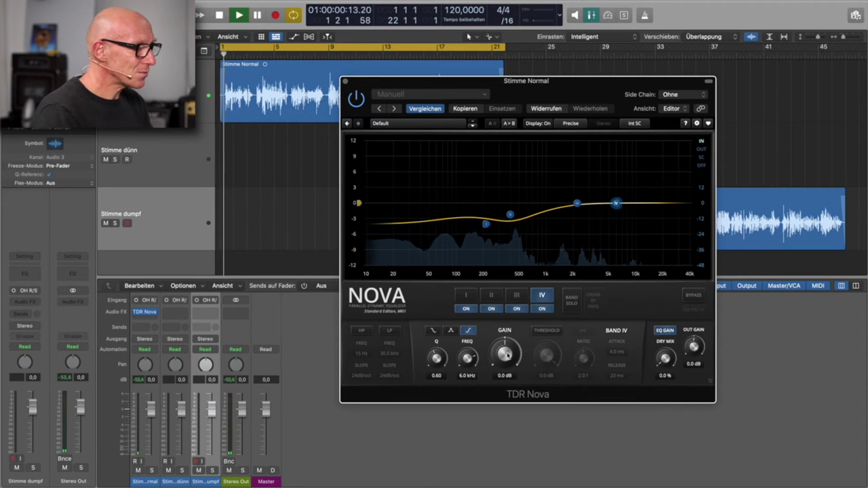
drag(505, 353, 506, 323)
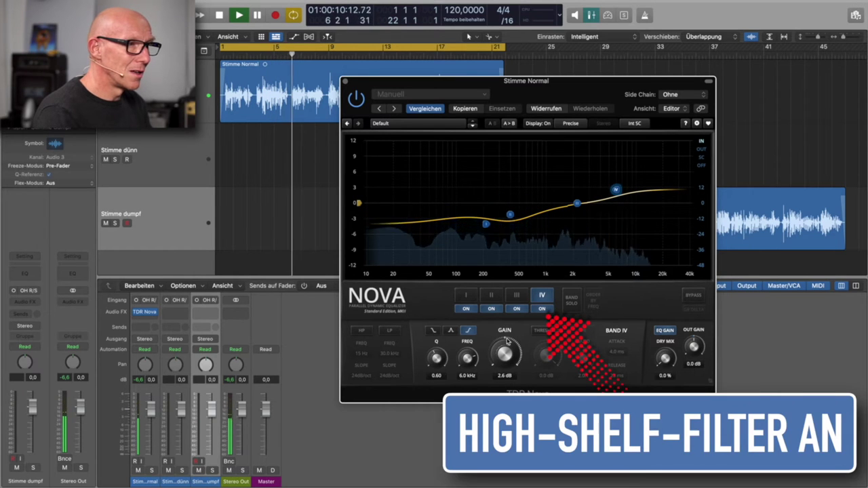
click(543, 310)
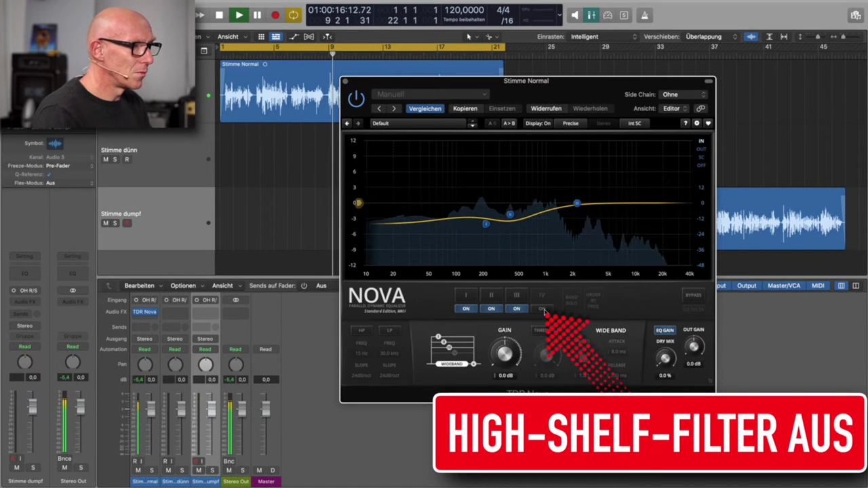
click(543, 310)
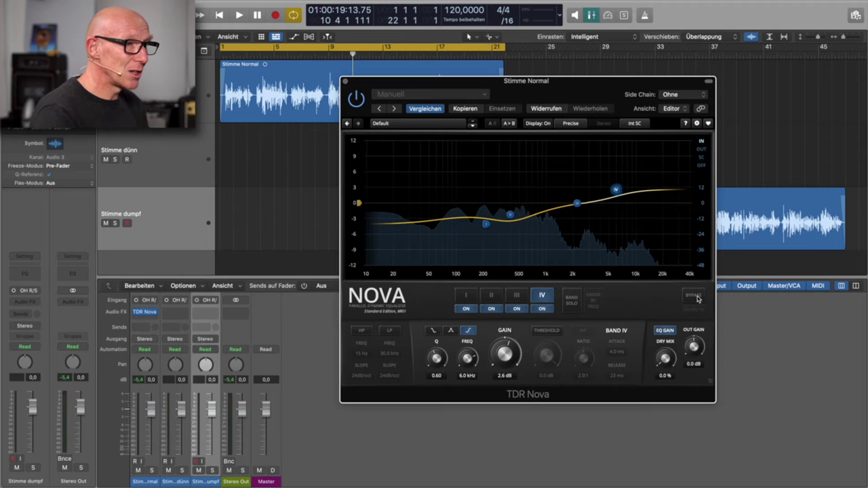
Compare the normal voice with the whole equalizer bypassed and active during playback, and close the plug-in window
click(693, 296)
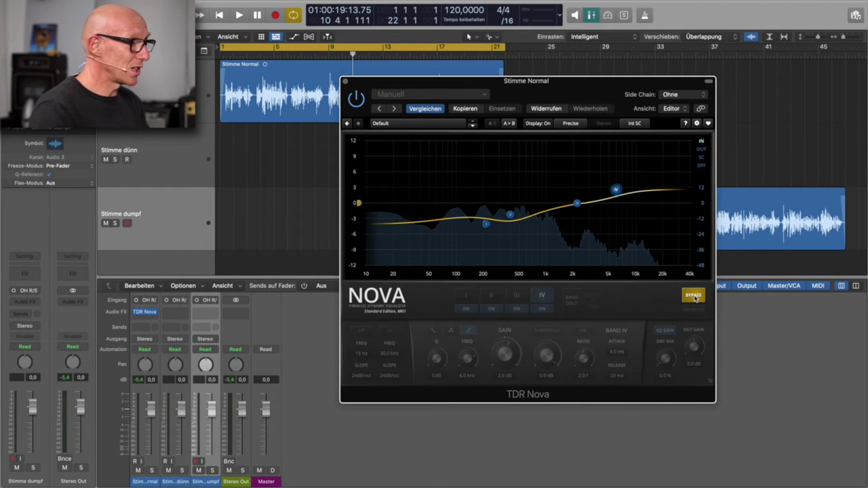
key(space)
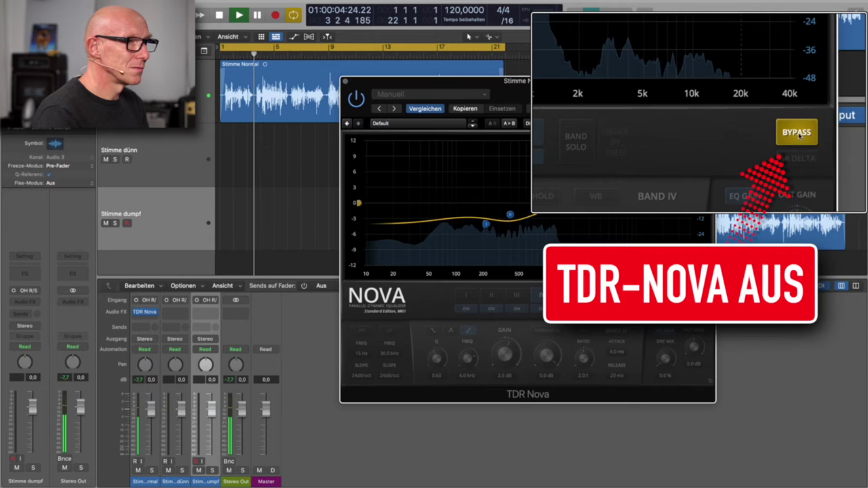
click(693, 296)
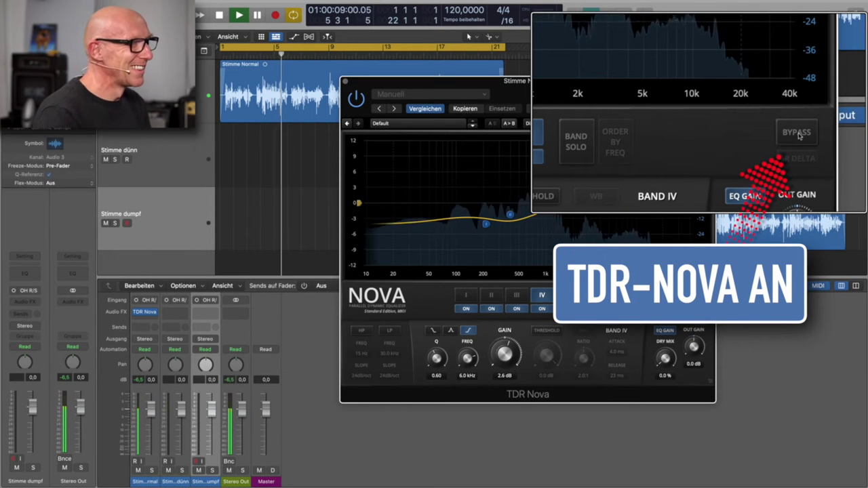
click(799, 134)
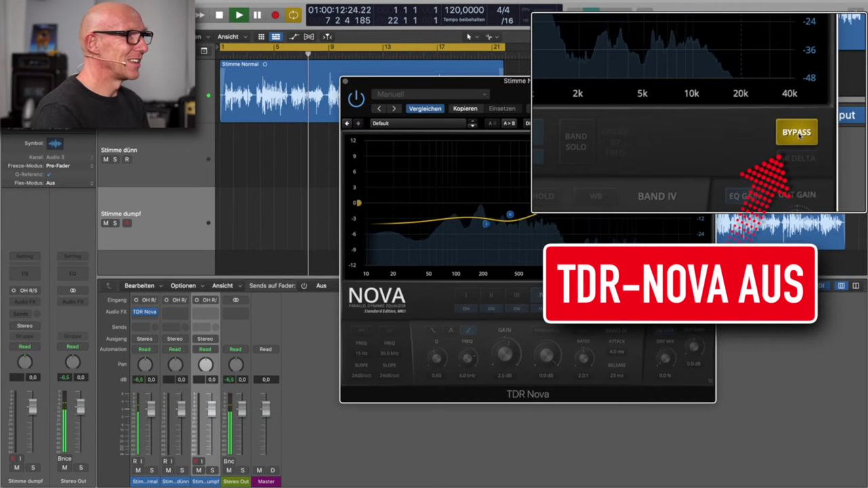
click(798, 134)
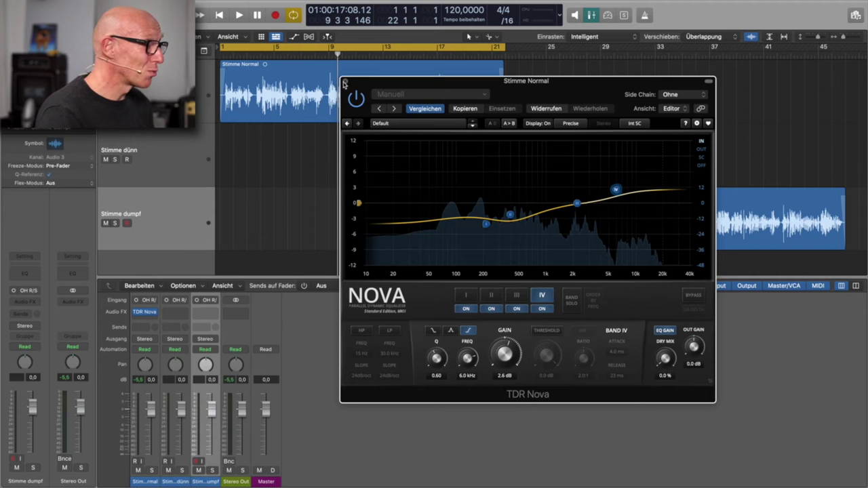
click(344, 81)
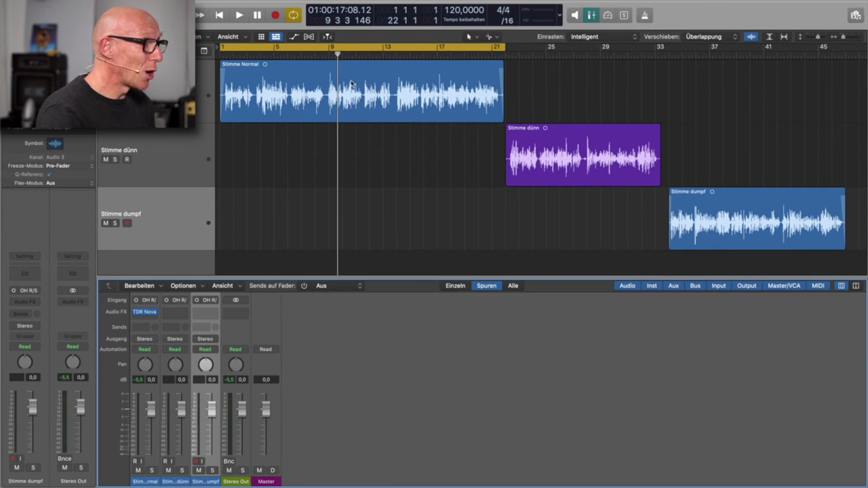
Set the cycle range over the Stimme dünn region, from bar 22 to bar 34, and listen to it
click(508, 47)
drag(508, 47, 664, 48)
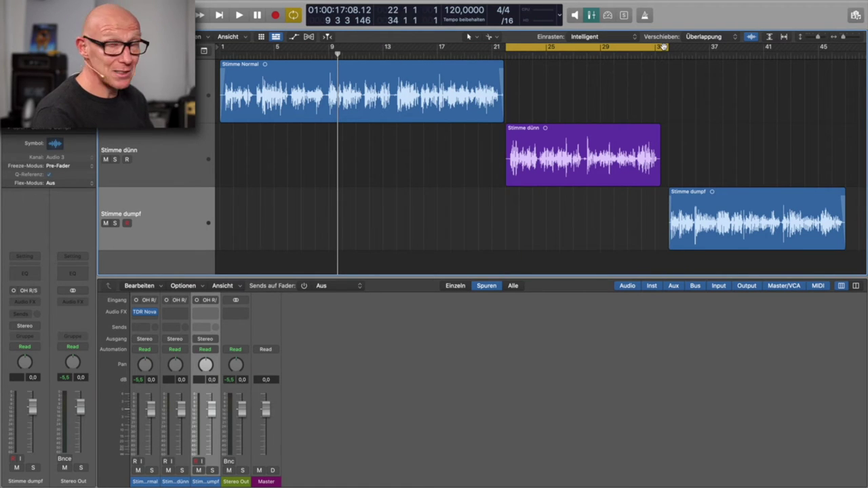
key(space)
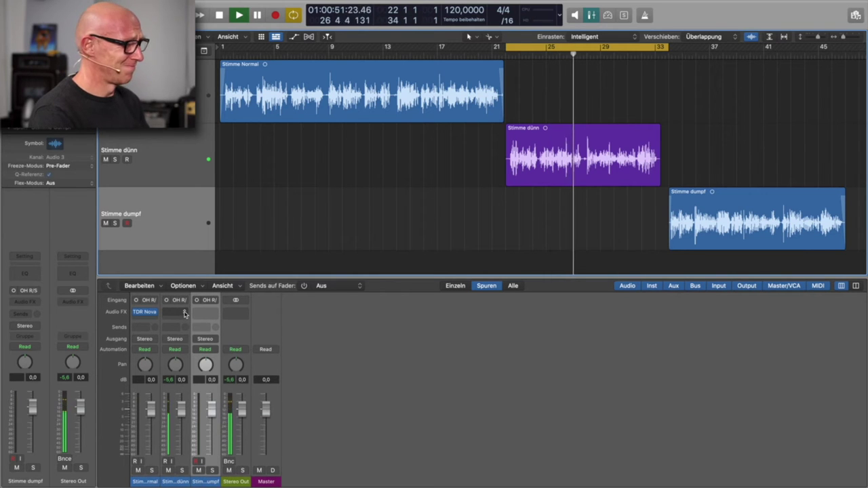
key(space)
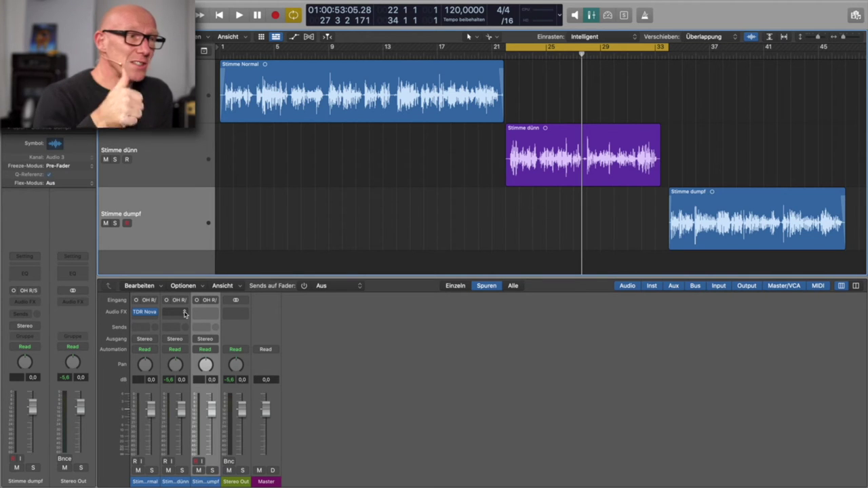
Insert TDR Nova on the Stimme dünn track and, with band II selected, set its spectrum analyzer to the input signal
click(184, 312)
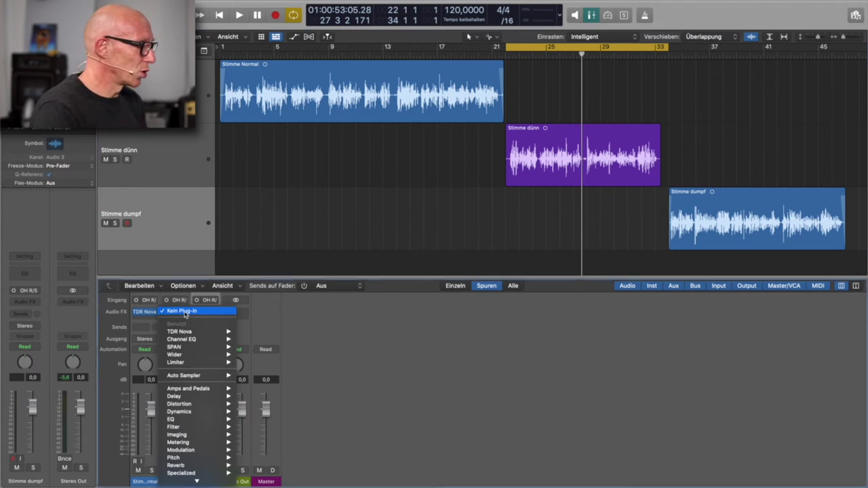
click(249, 331)
drag(429, 125, 581, 98)
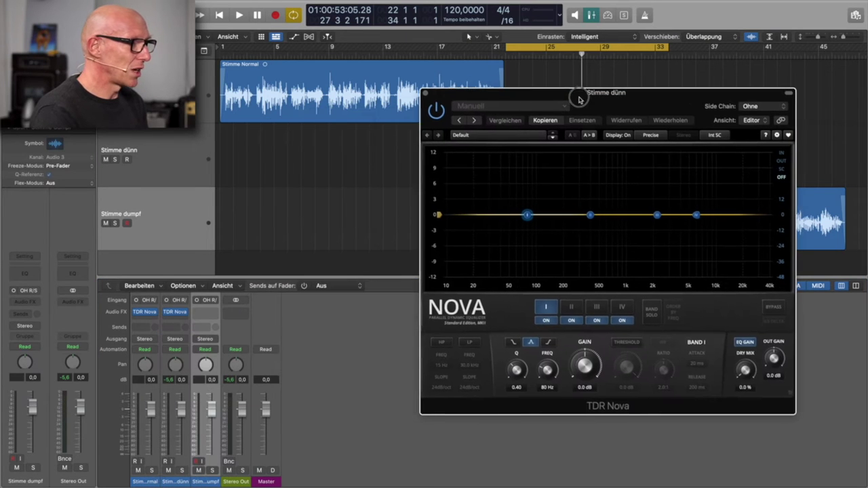
click(575, 304)
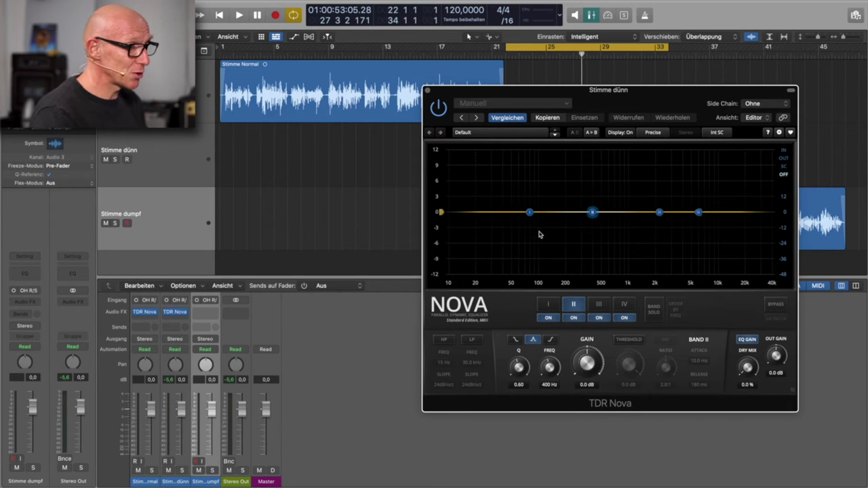
key(space)
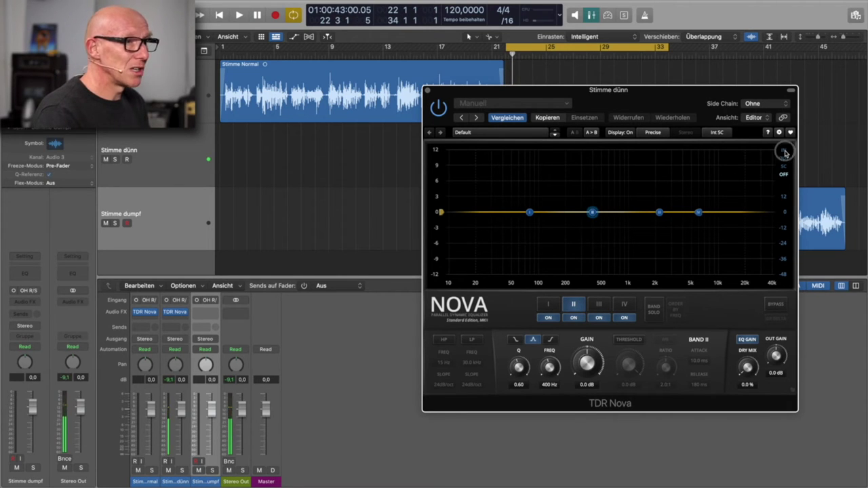
click(784, 152)
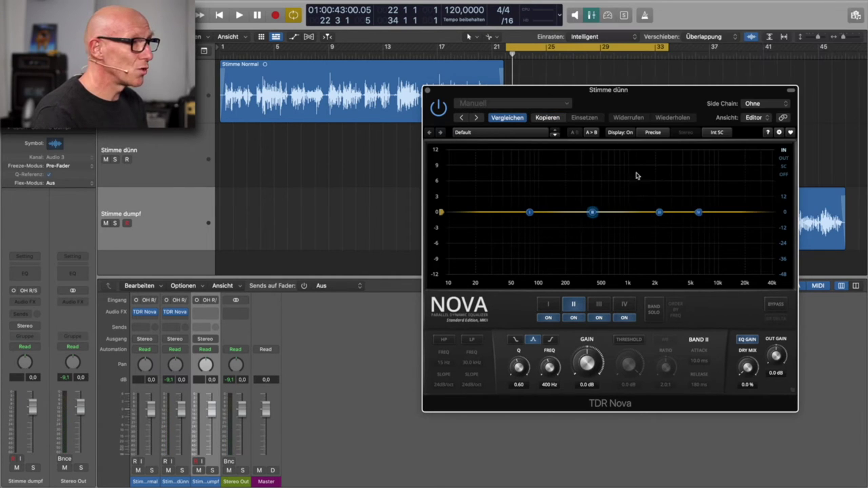
Sweep band II's bell to 1120 Hz with about 10.6 dB of boost during playback, and reset its gain to 0.0 dB
key(space)
drag(592, 212, 634, 160)
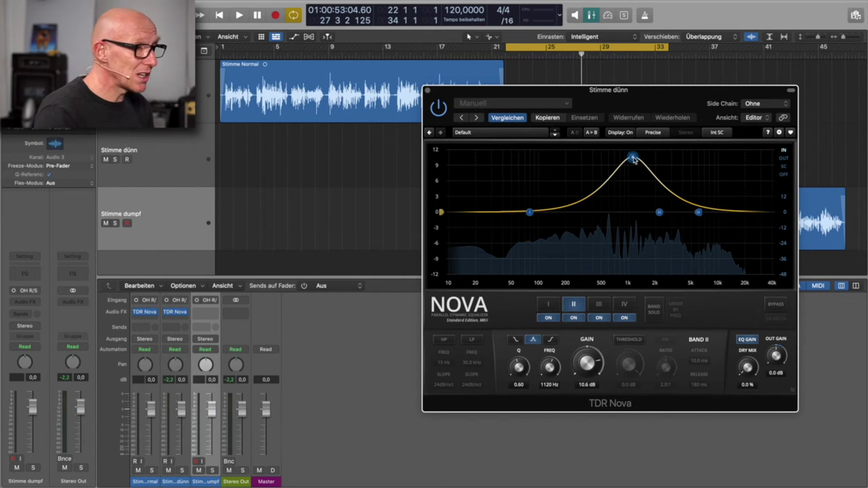
double_click(589, 367)
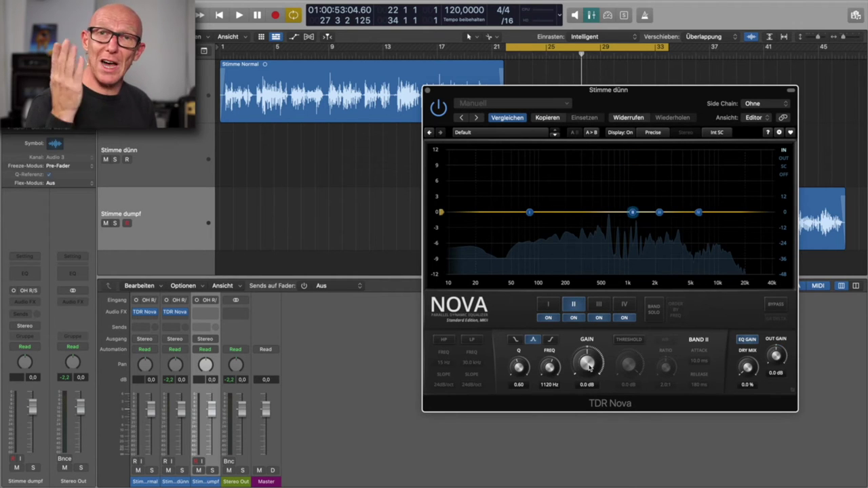
Lower band II's 1120 Hz bell to about -3.6 dB during playback and compare the sound with the band off and on
key(space)
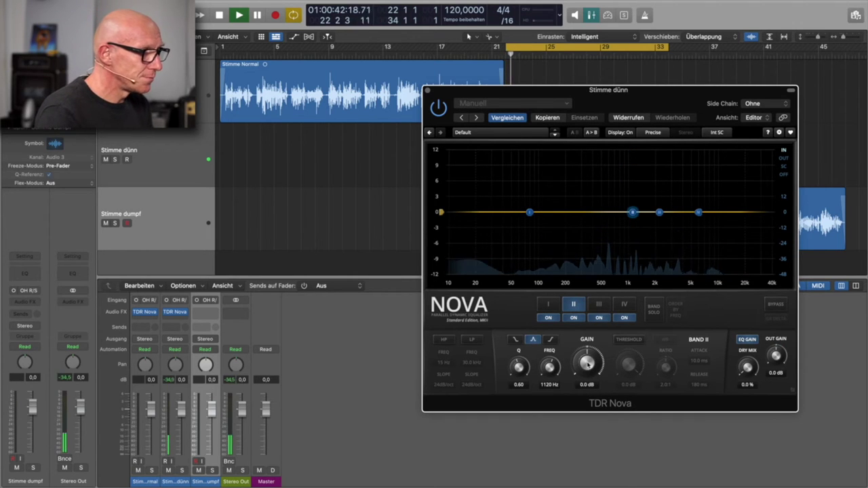
drag(589, 367, 612, 462)
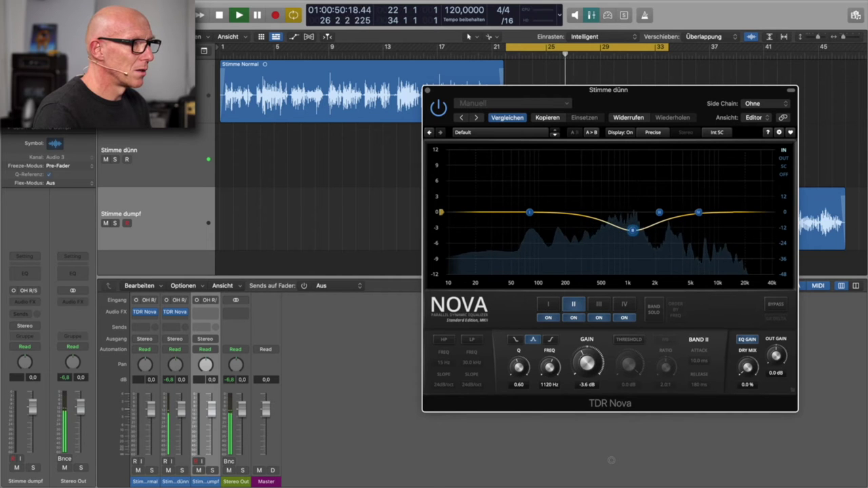
click(575, 318)
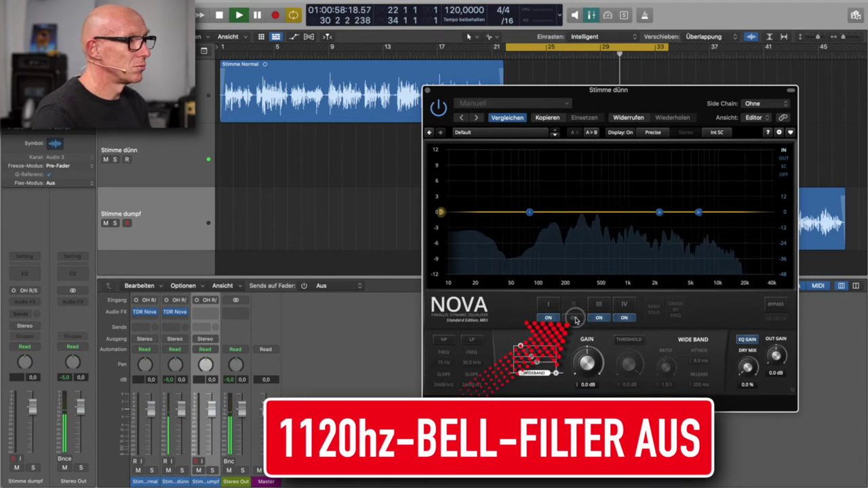
click(575, 319)
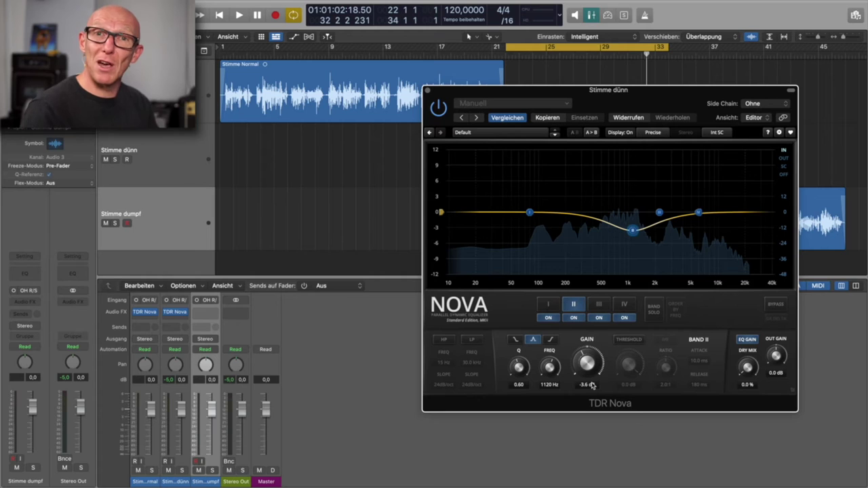
Change band I to a low shelf and boost it to about 5.3 dB at 332 Hz while listening to the thin voice
click(550, 304)
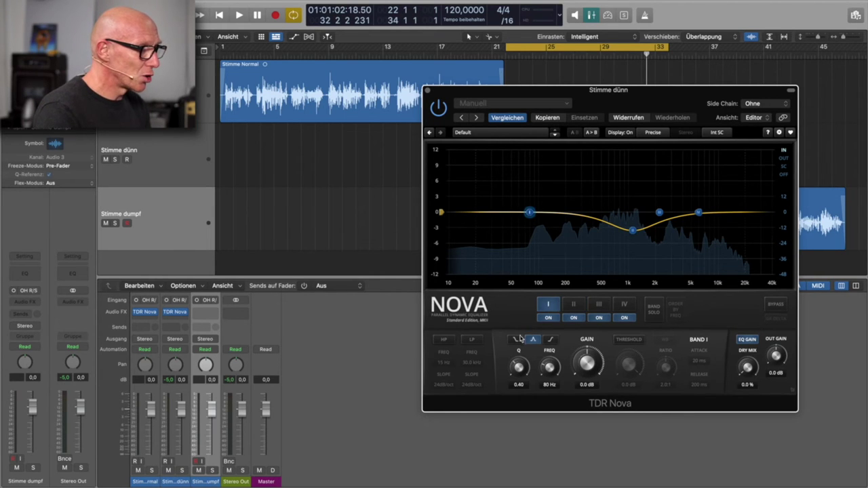
click(517, 340)
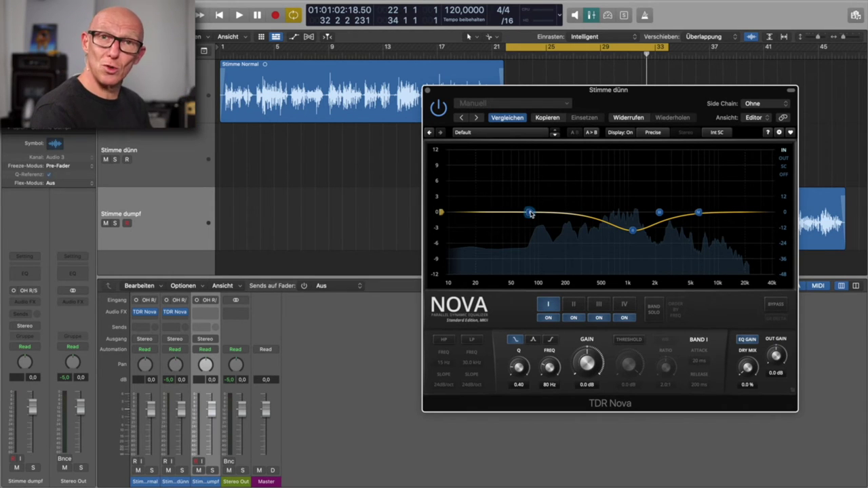
key(space)
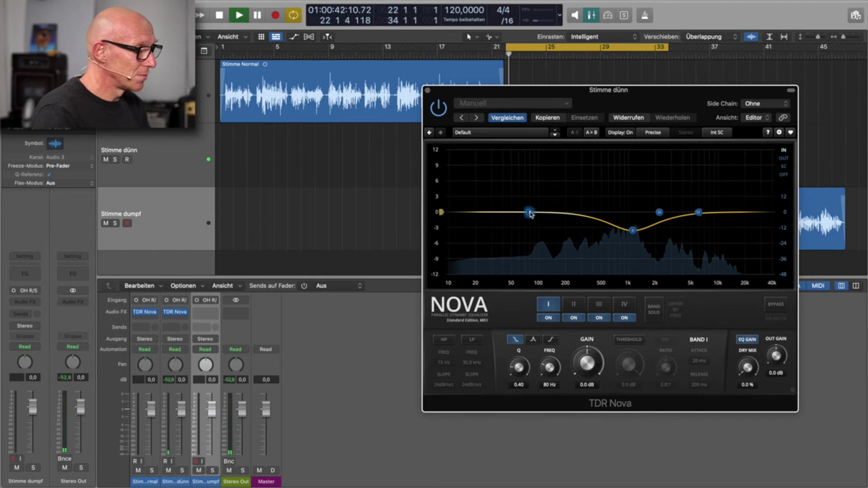
drag(531, 214, 587, 188)
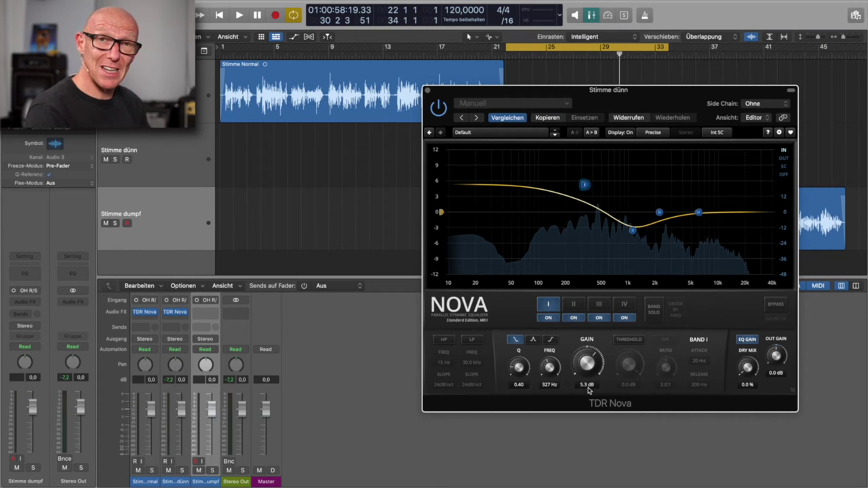
drag(552, 368, 552, 360)
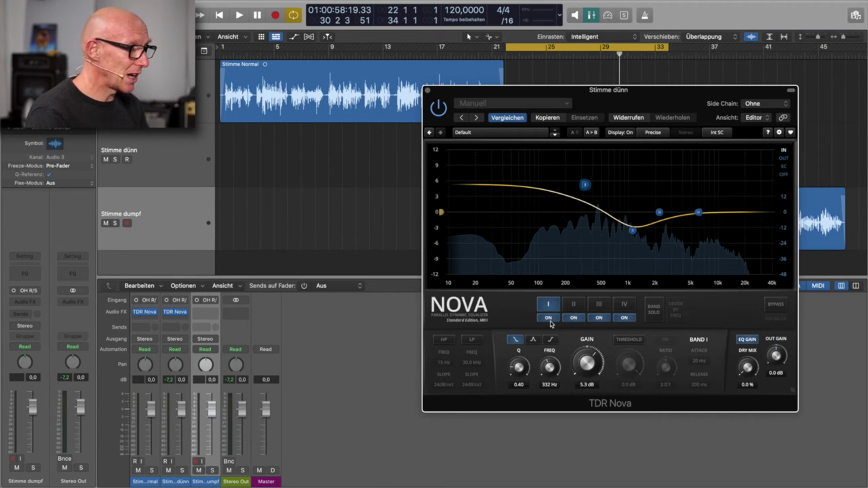
Compare the thin voice with band I's low-shelf filter off and on during playback
click(549, 318)
key(space)
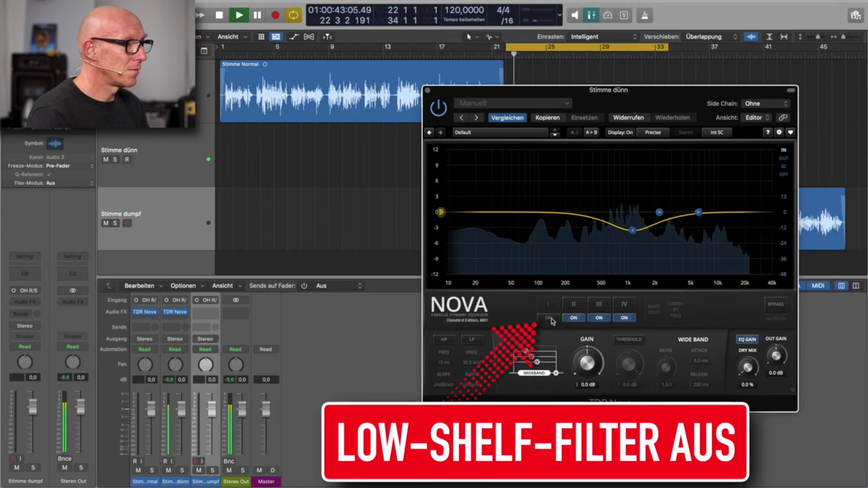
click(550, 318)
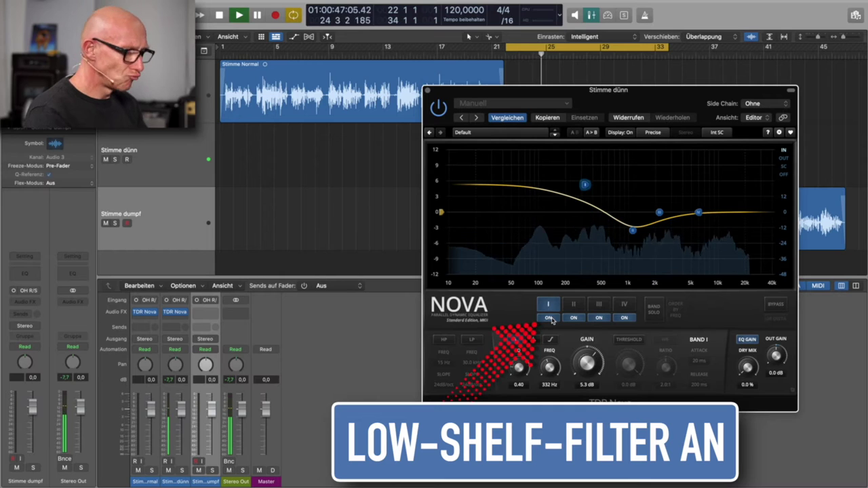
click(549, 318)
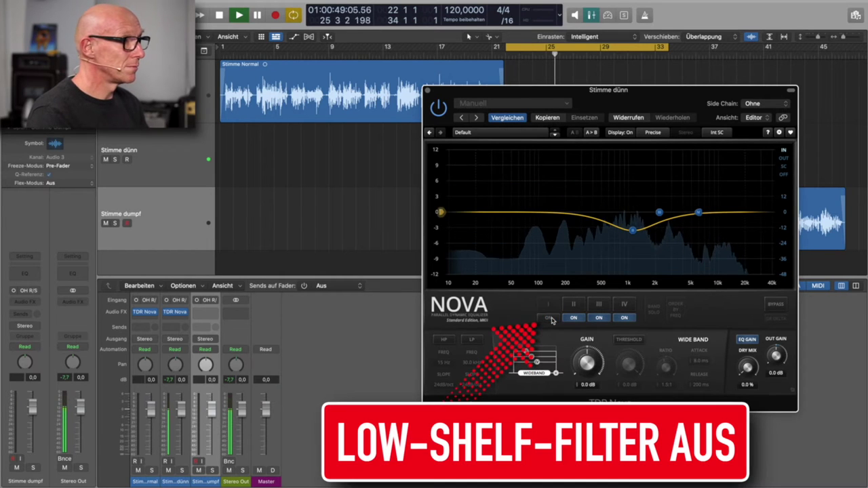
click(550, 319)
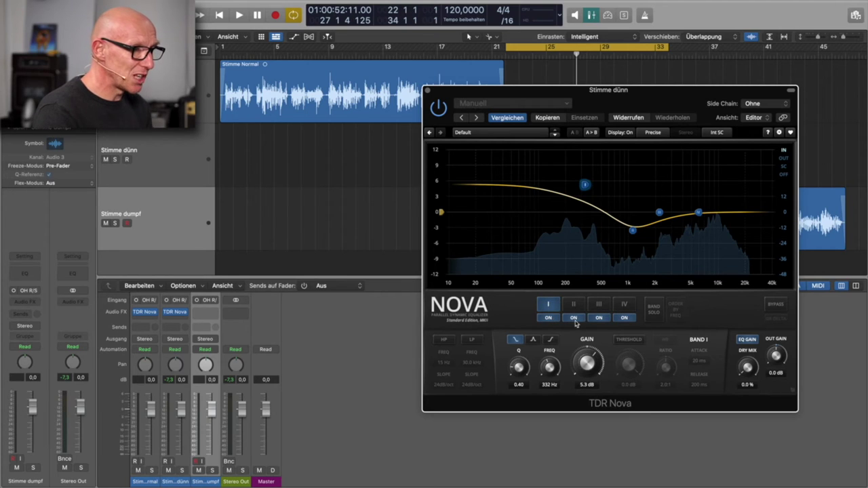
Lower band IV's 6.0 kHz high shelf to about -2.6 dB while listening to the thin voice
click(625, 306)
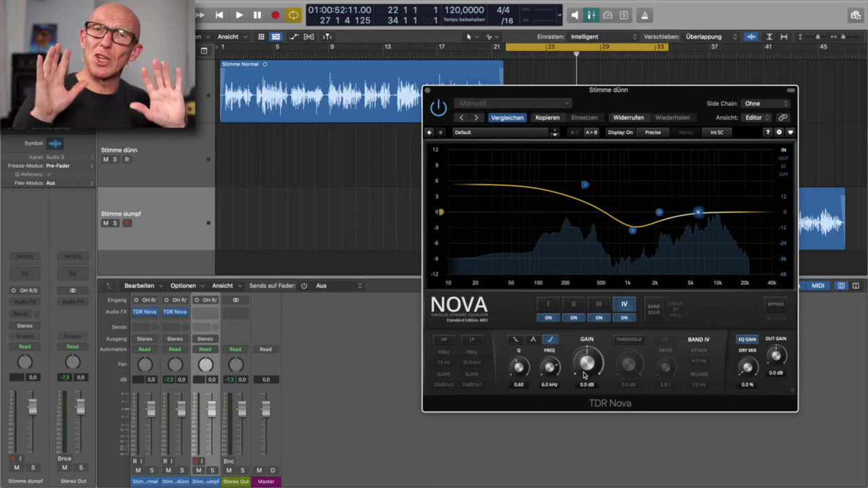
key(space)
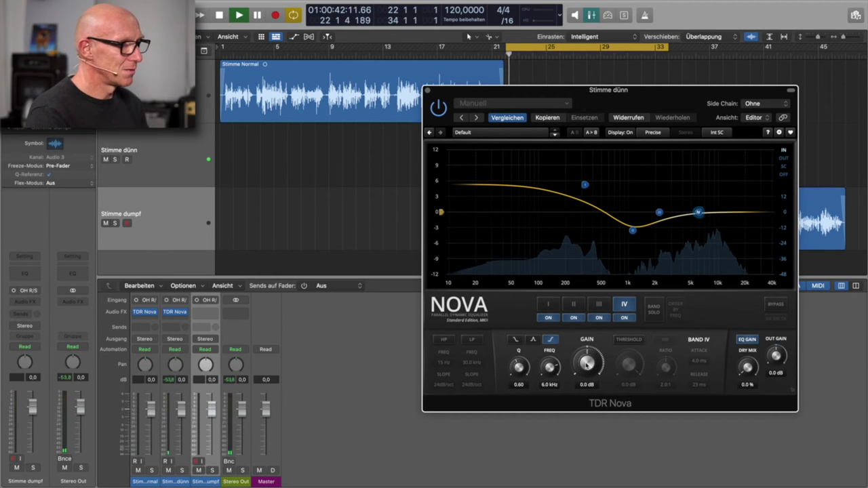
scroll(586, 364, down, 1)
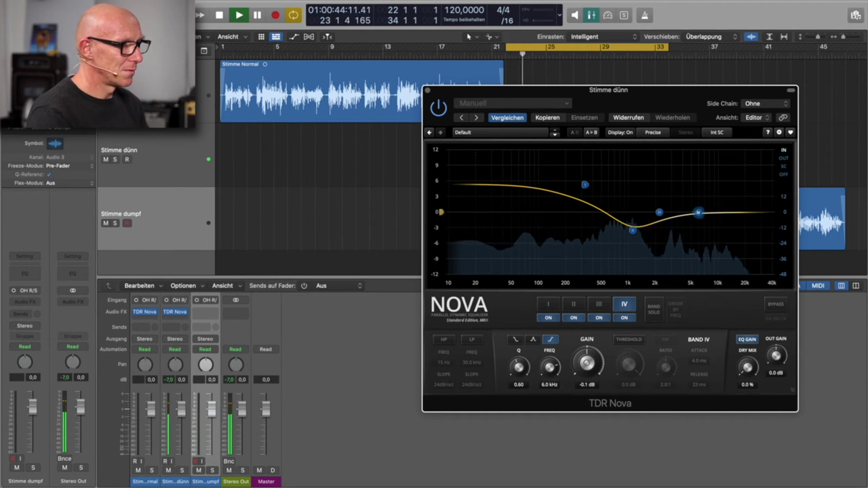
drag(587, 365, 592, 410)
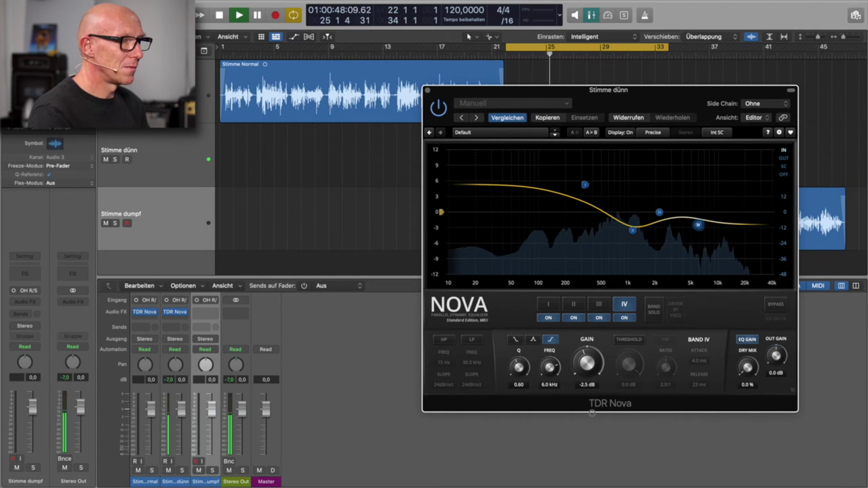
drag(592, 410, 592, 413)
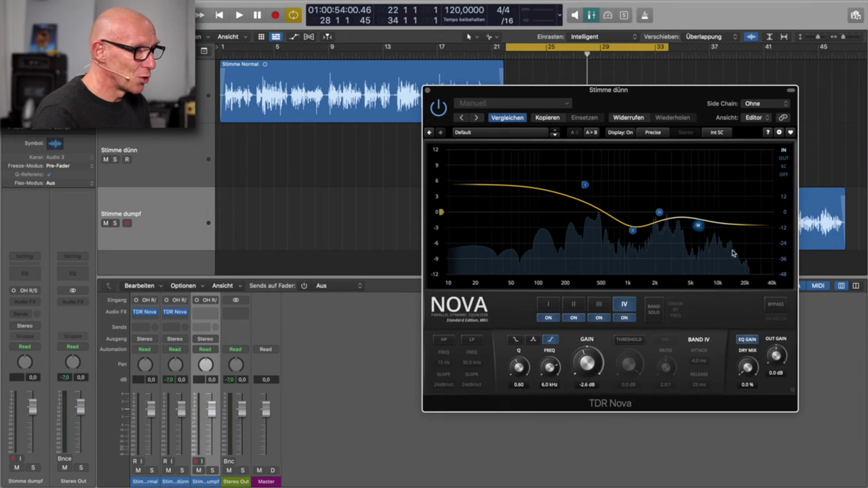
Compare the thin voice with the whole equalizer bypassed and active during playback
click(776, 306)
key(space)
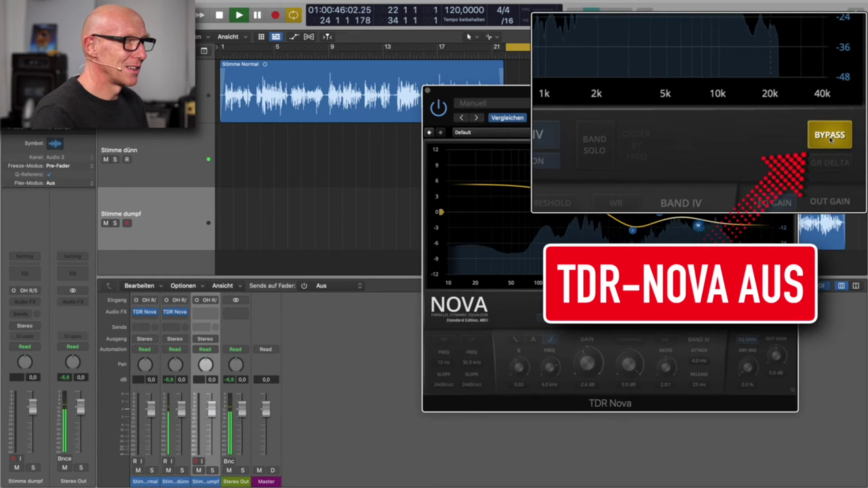
click(776, 306)
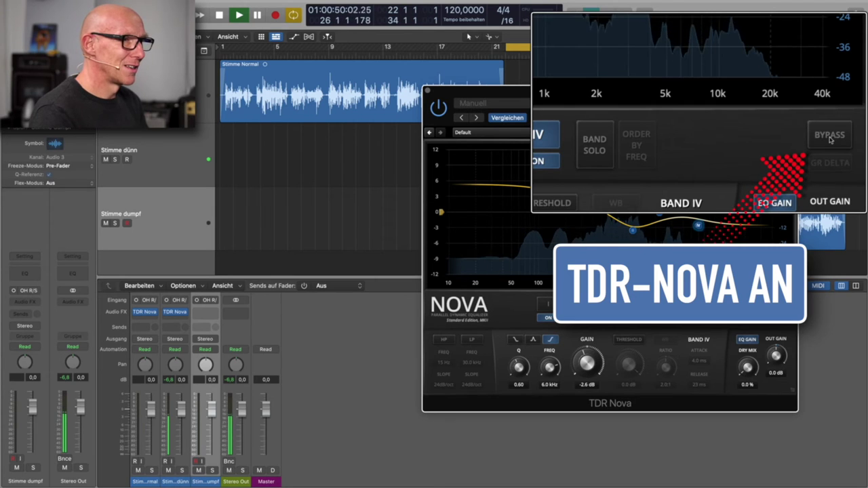
Set band IV's high-shelf gain to about -1.0 dB and compare the thin voice with the equalizer bypassed and active
key(space)
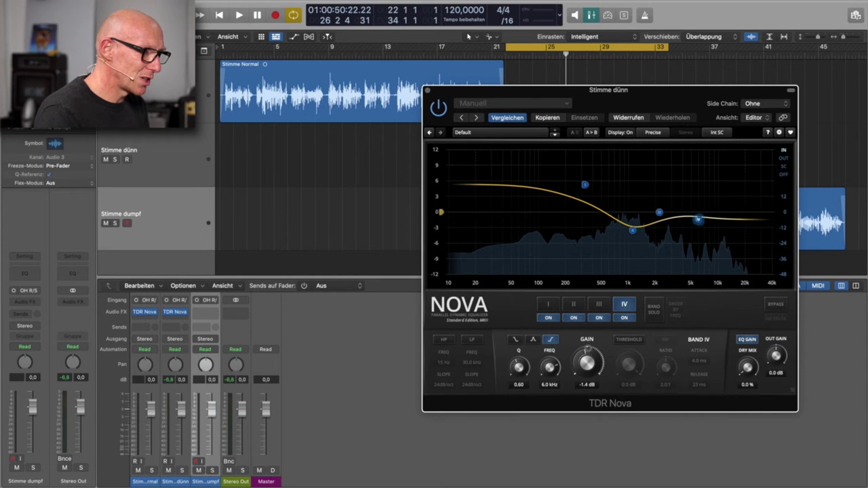
click(776, 309)
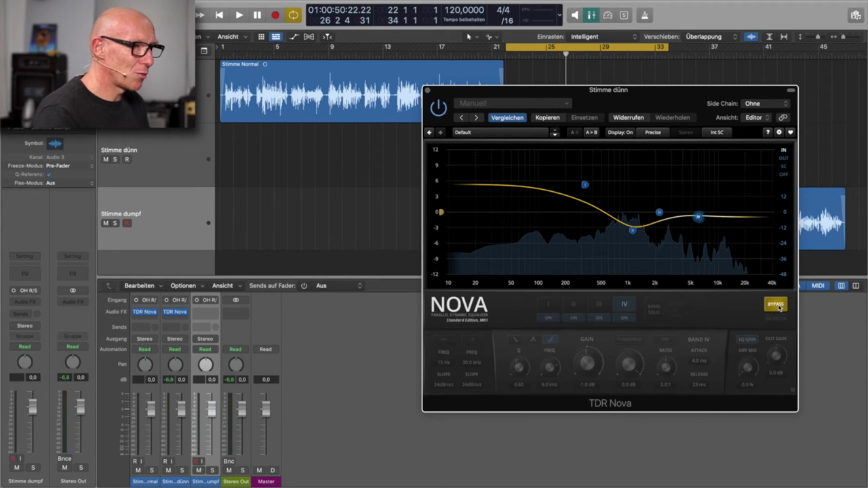
key(space)
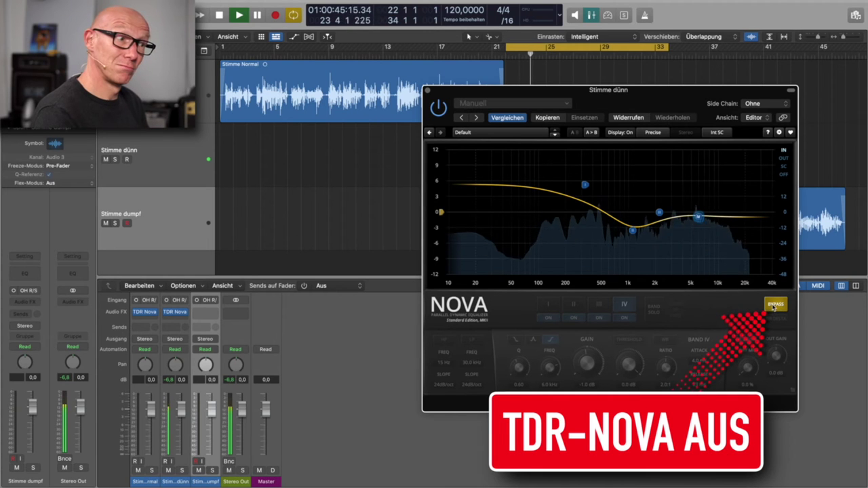
click(775, 305)
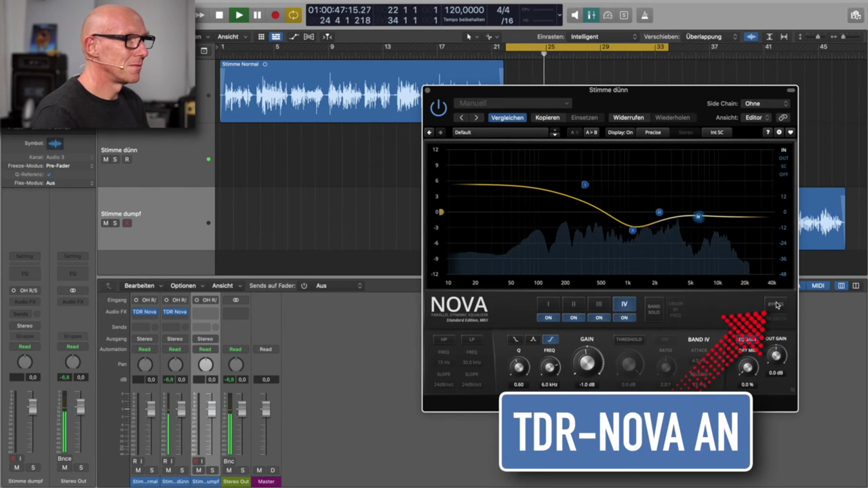
key(space)
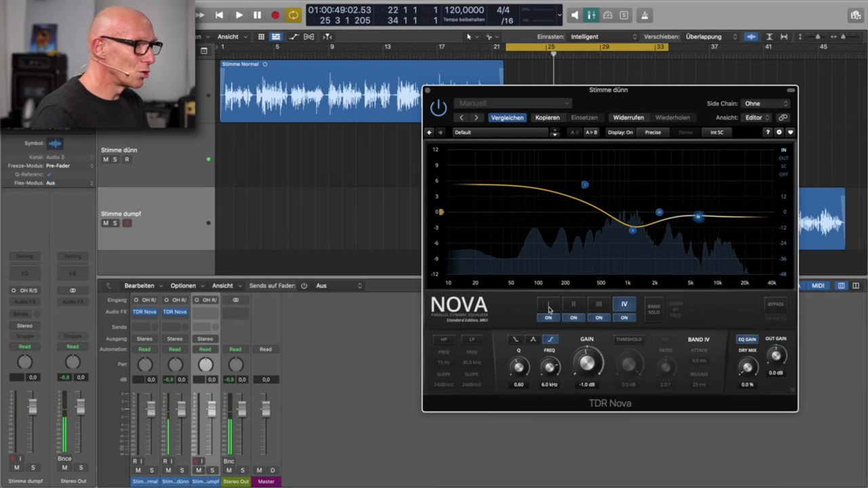
Reduce band I's low-shelf gain to about 3.4 dB and compare the thin voice twice with the equalizer bypassed and active
click(549, 304)
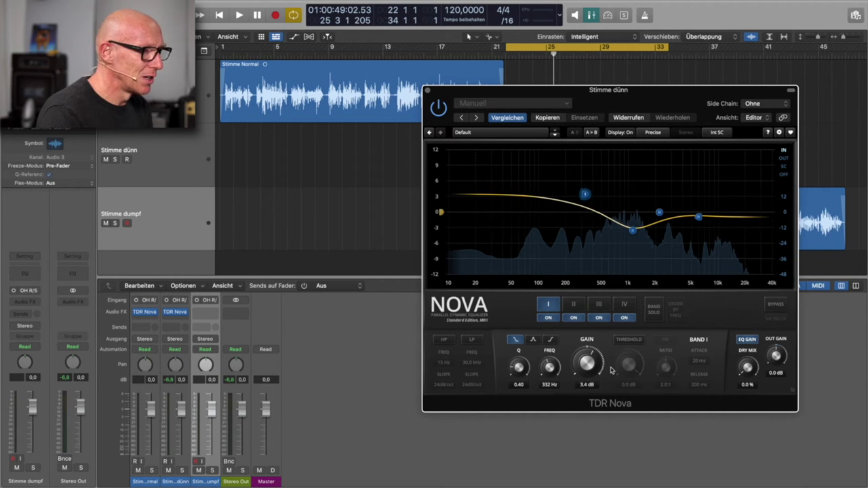
click(777, 306)
key(space)
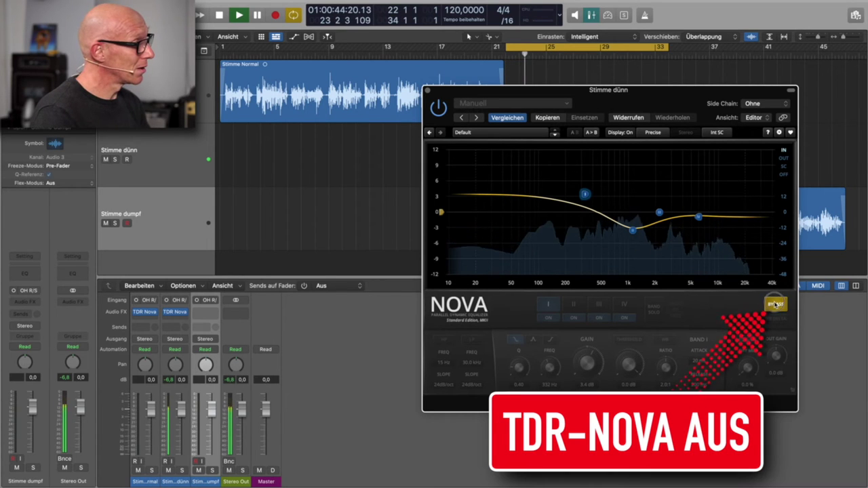
click(775, 305)
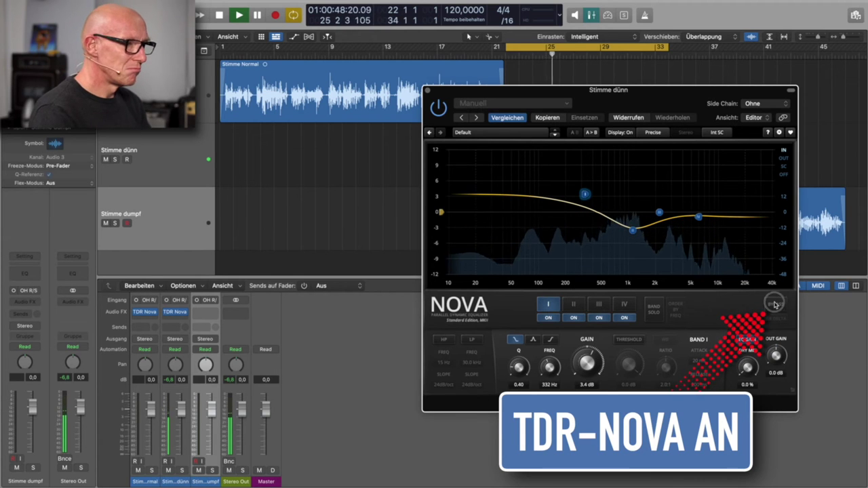
click(776, 304)
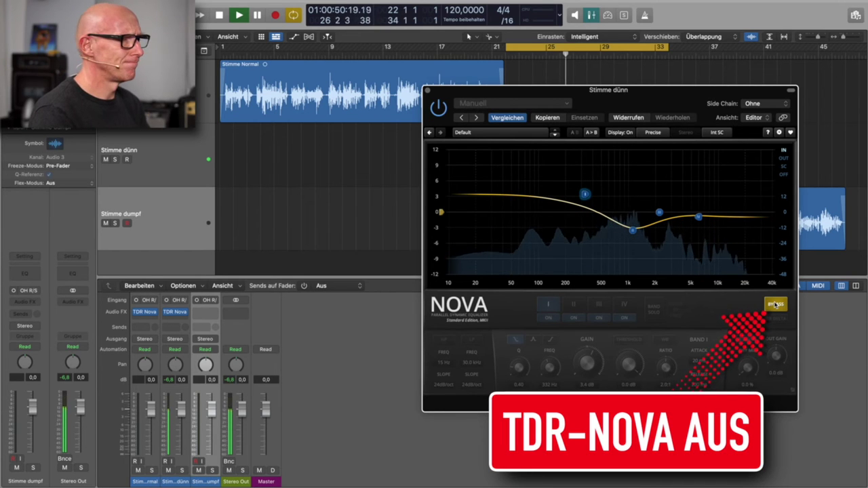
click(775, 305)
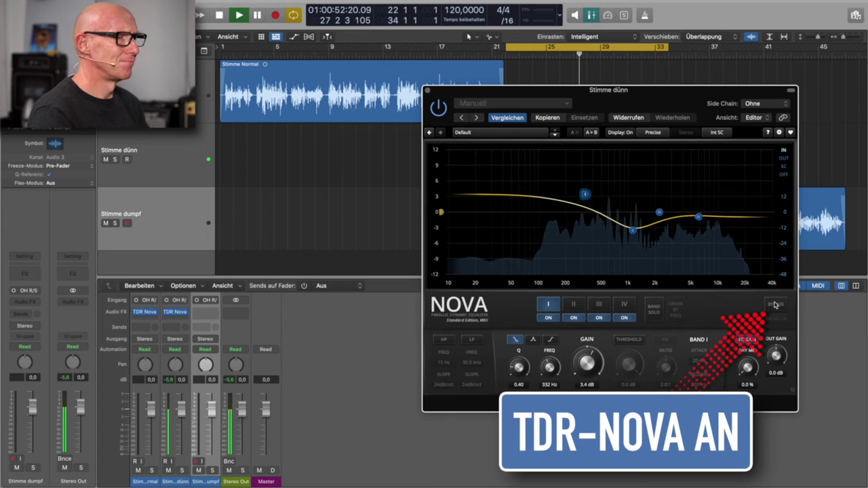
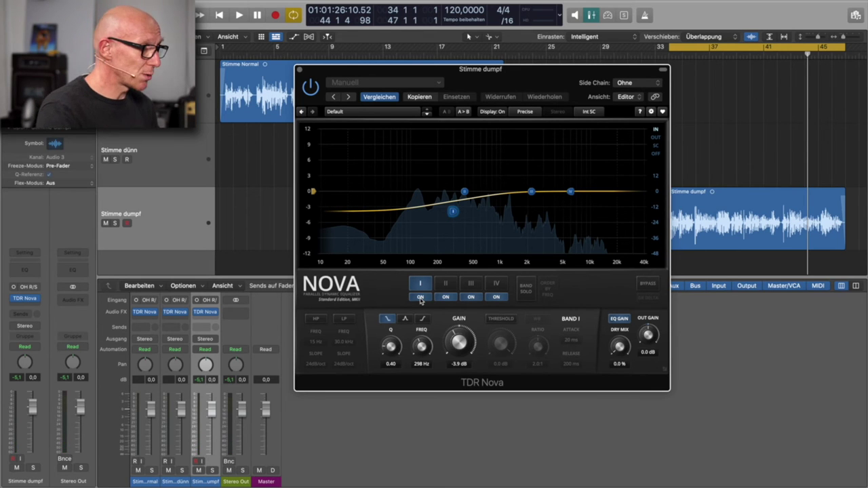
On the muffled voice, boost band II's 400 Hz bell to about 10.6 dB during playback and reset its gain to 0.0 dB
click(445, 285)
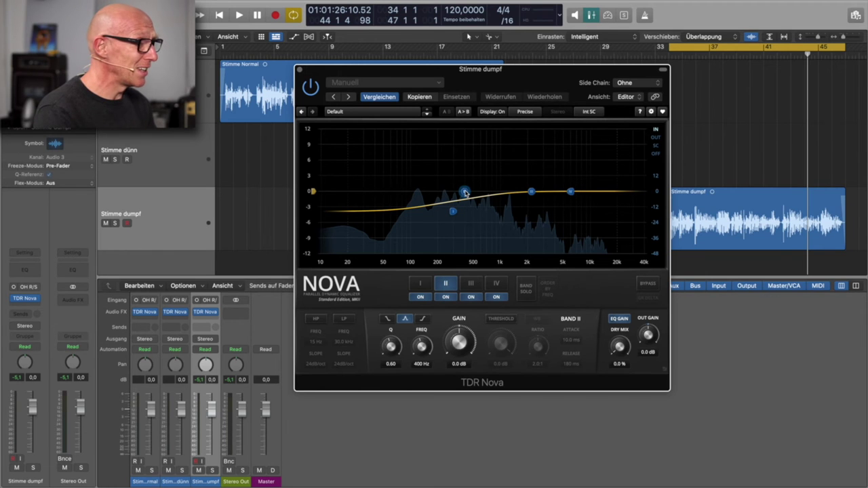
key(space)
drag(465, 193, 466, 138)
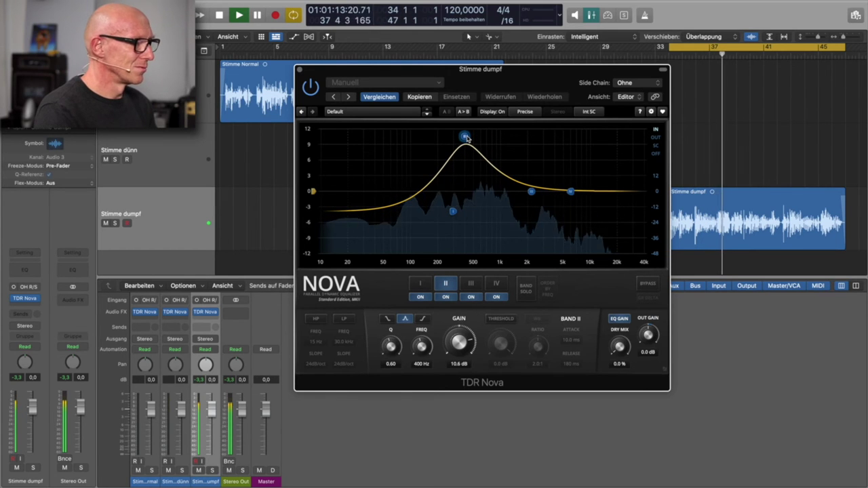
key(space)
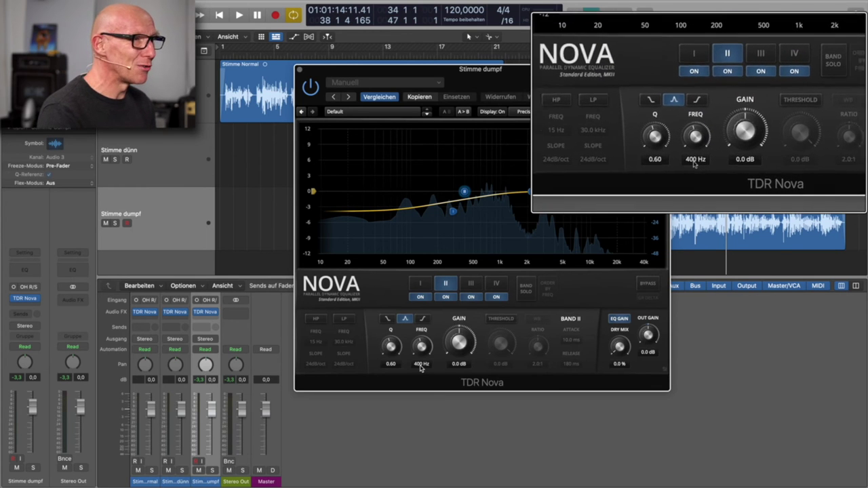
Lower band II's 400 Hz bell to about -3.3 dB during playback and compare the muffled voice with the band off and on
key(space)
drag(460, 347, 458, 380)
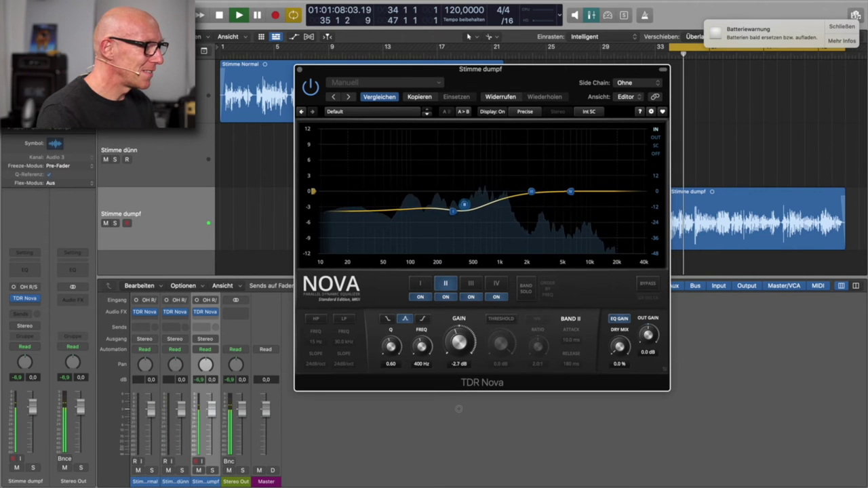
drag(458, 416, 458, 416)
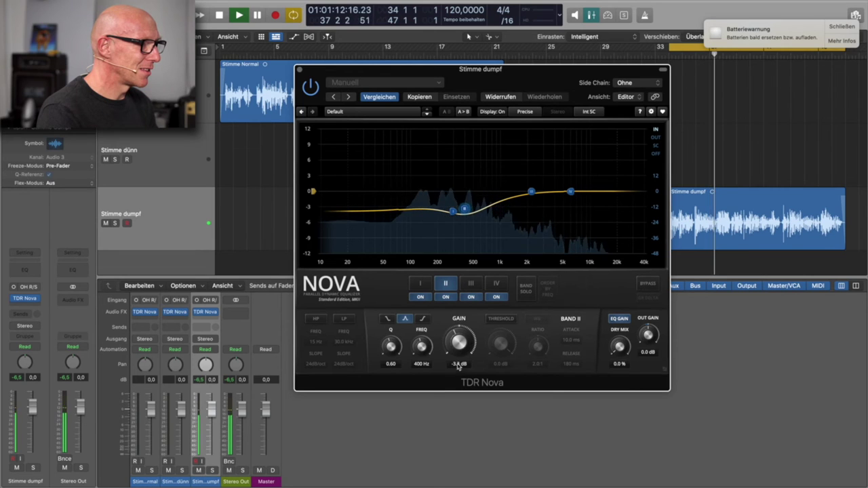
click(446, 297)
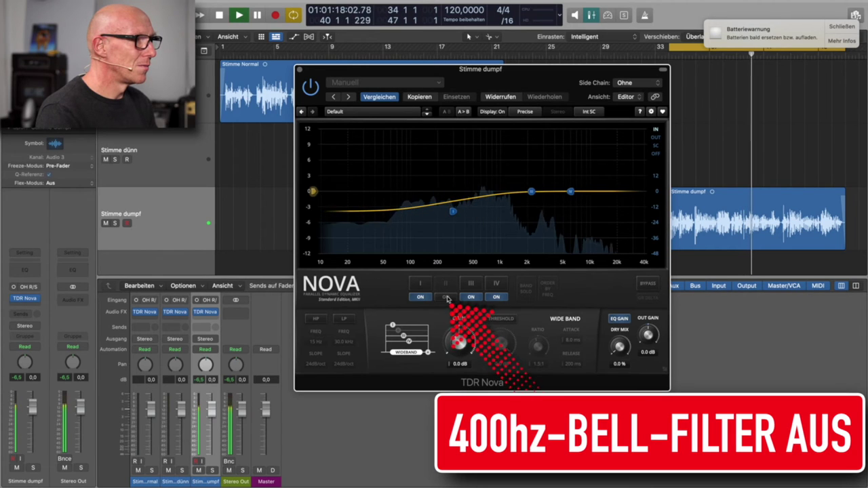
click(447, 298)
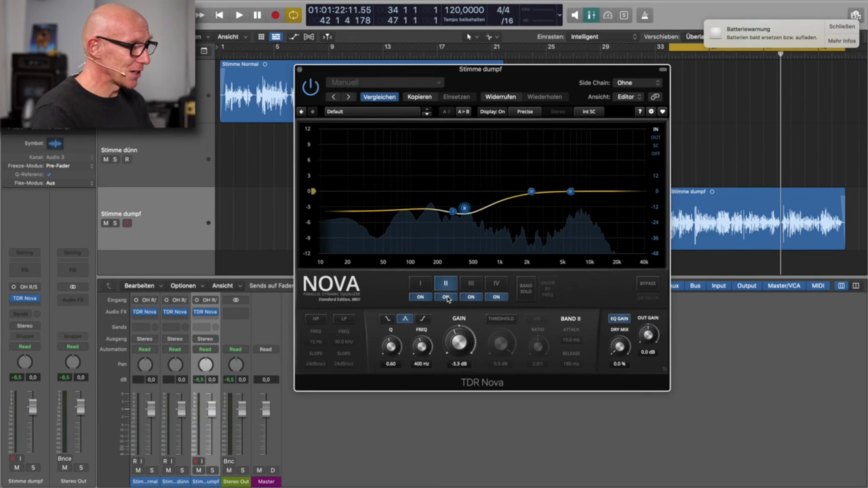
Boost band IV's high shelf to about 3.4 dB and lower its frequency to 1695 Hz while listening to the muffled voice
click(496, 285)
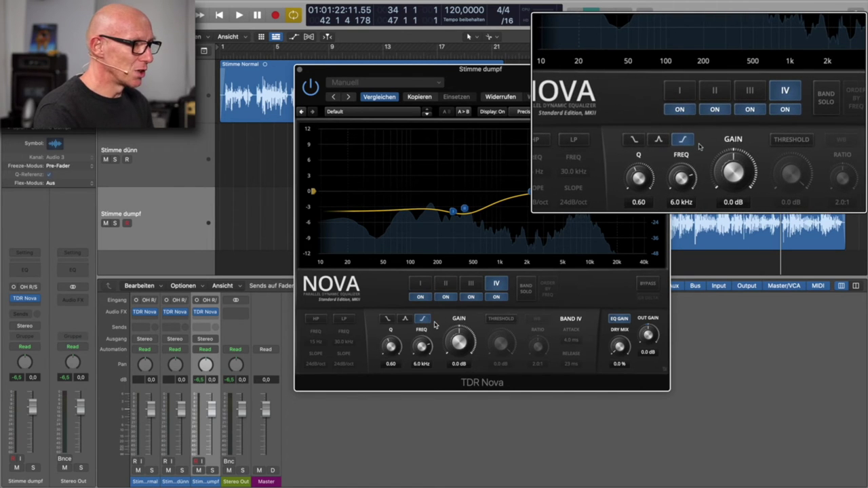
key(space)
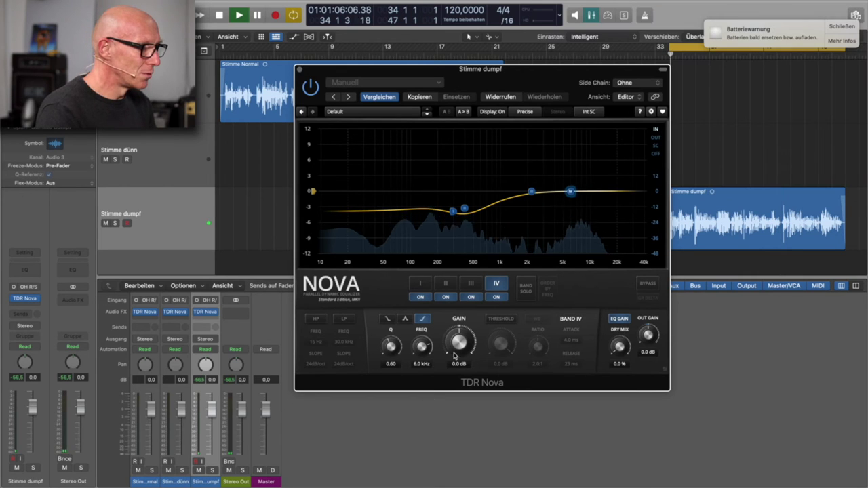
drag(459, 343, 457, 272)
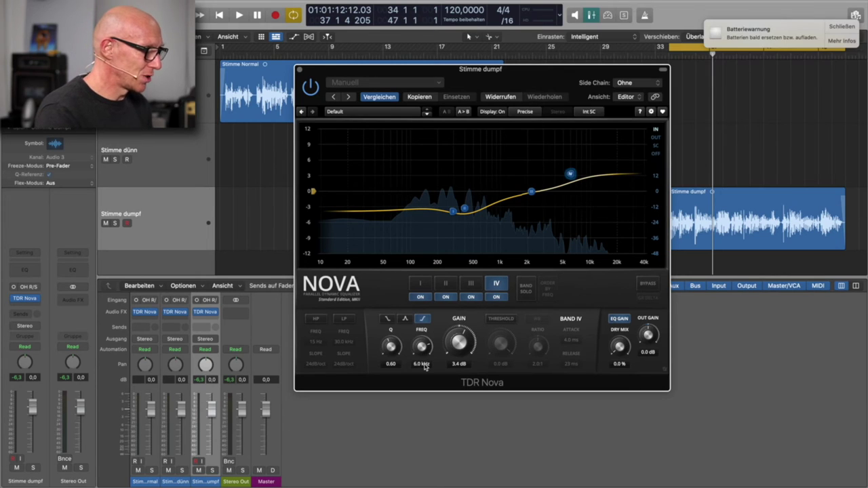
key(space)
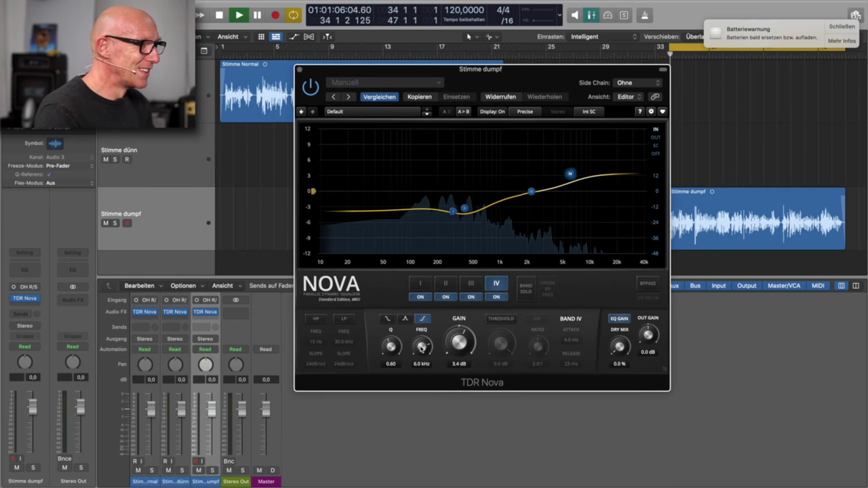
drag(421, 347, 421, 382)
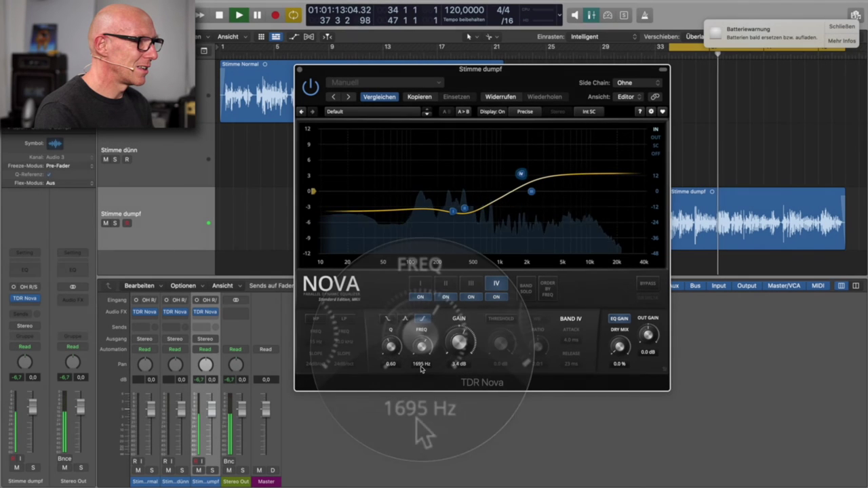
Compare the muffled voice with band IV's high-shelf filter off and on, and stop playback
click(501, 298)
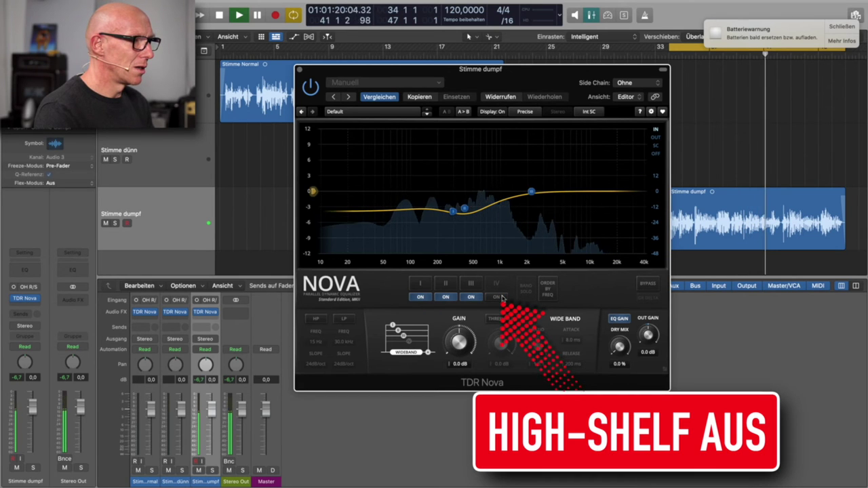
click(501, 298)
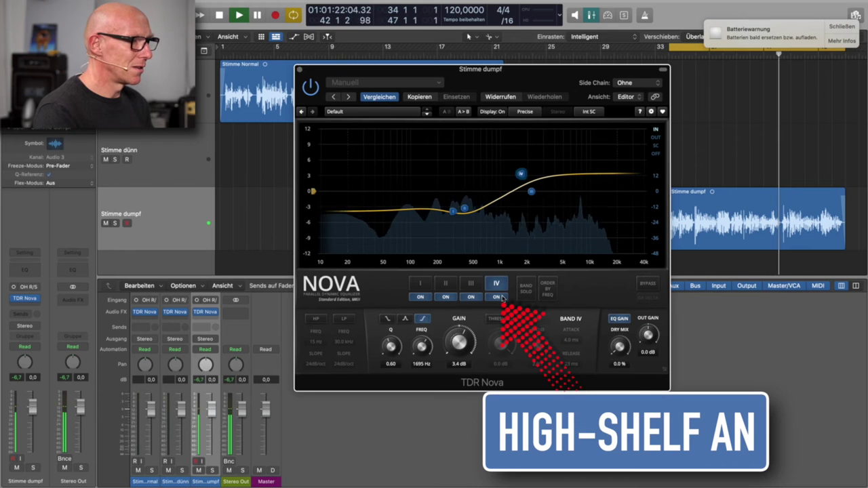
key(space)
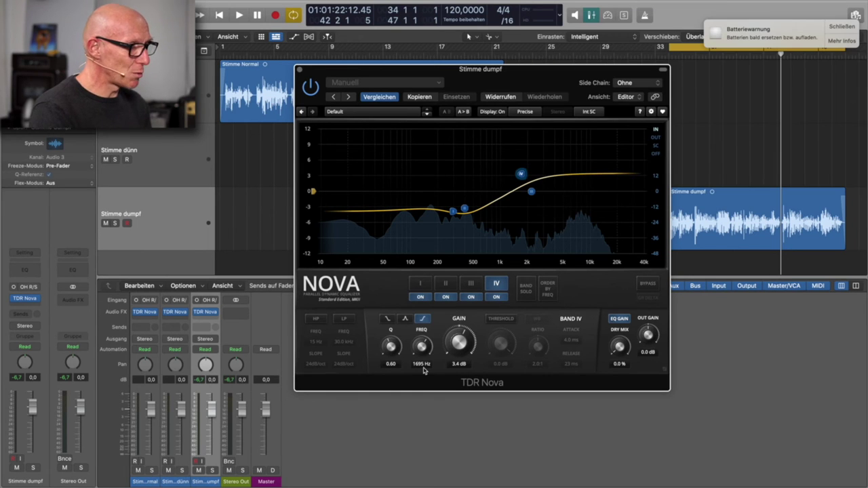
Play the muffled voice and compare it with the whole EQ bypassed and active
click(647, 285)
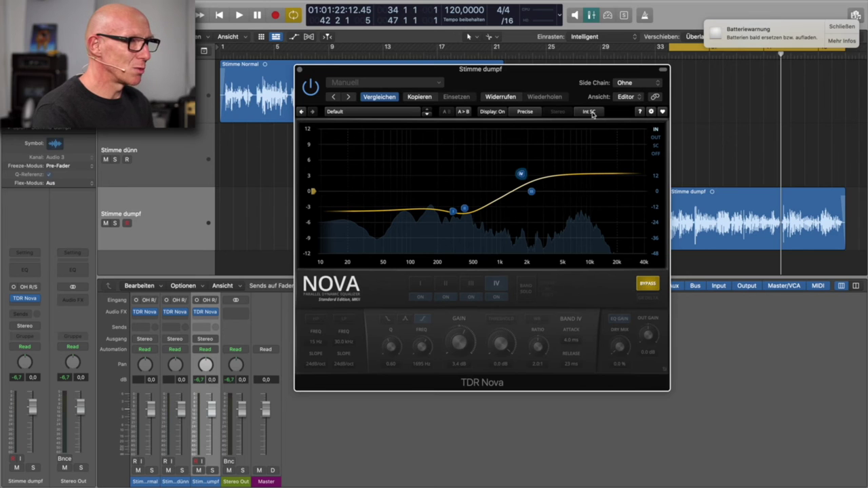
click(840, 28)
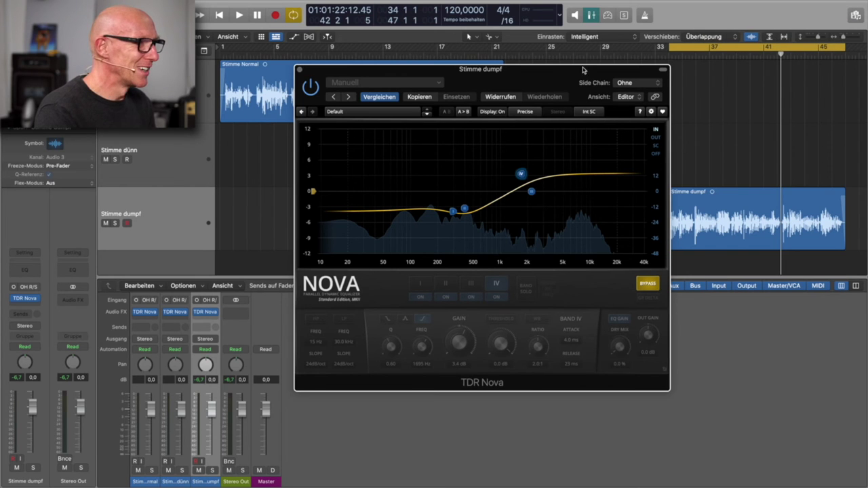
drag(562, 73, 595, 67)
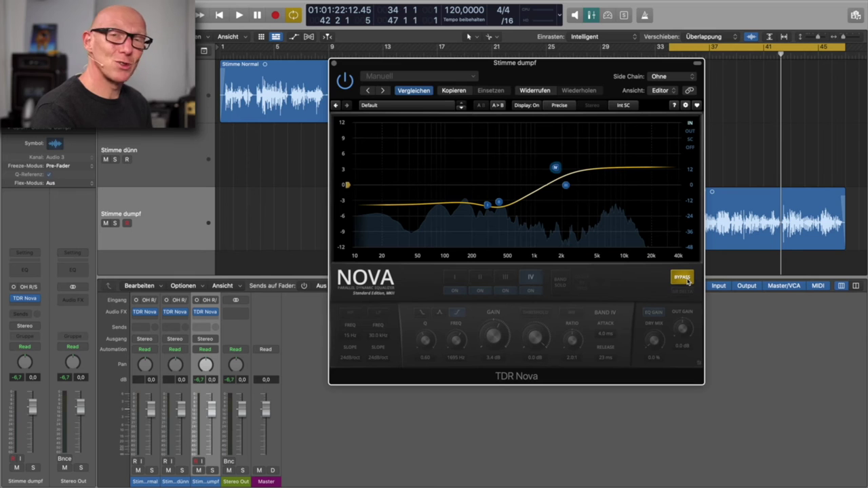
key(space)
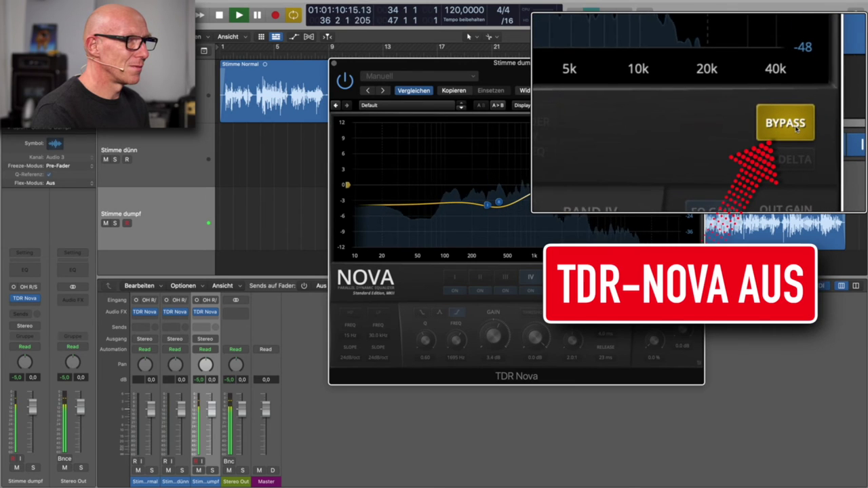
click(688, 280)
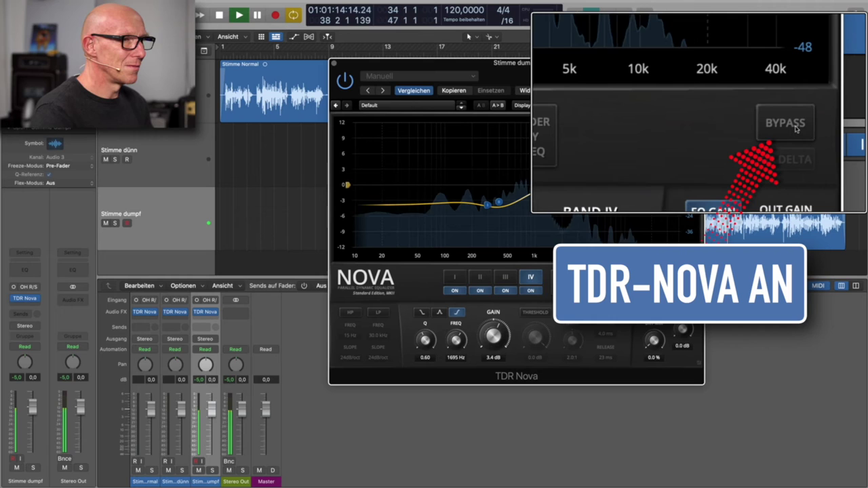
click(688, 279)
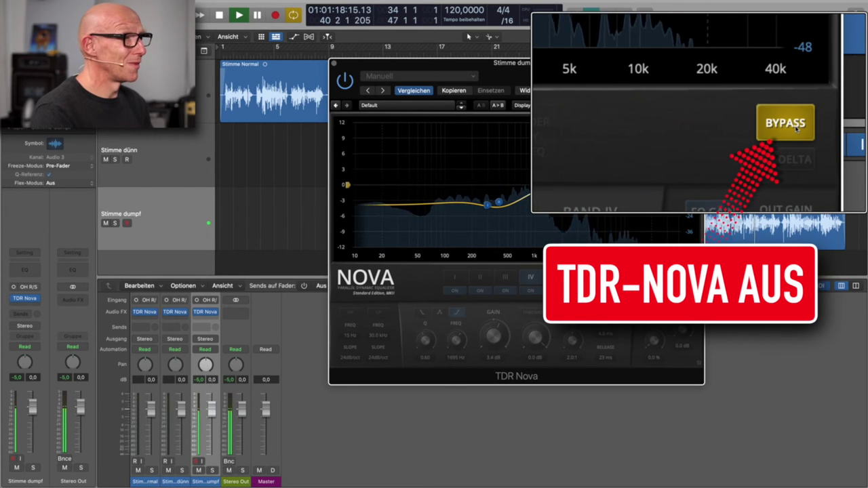
click(688, 279)
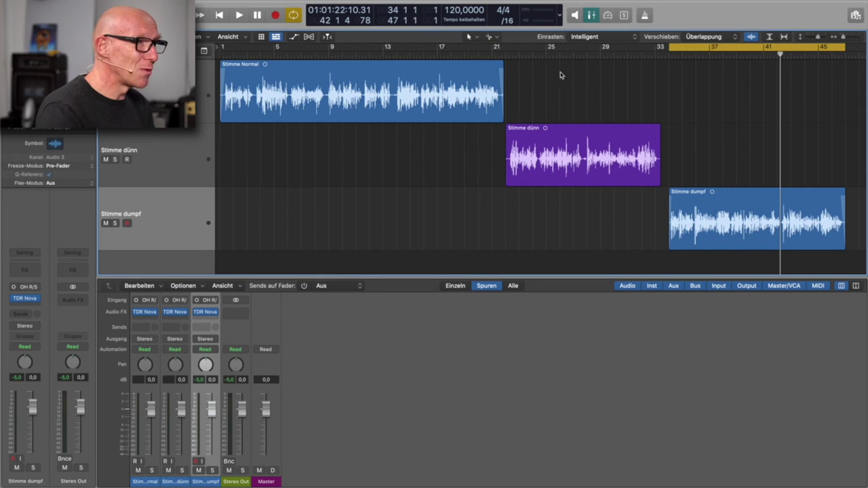
Move the cycle range to bars 1–21 over the normal voice region and open that track's TDR Nova
drag(683, 47, 234, 48)
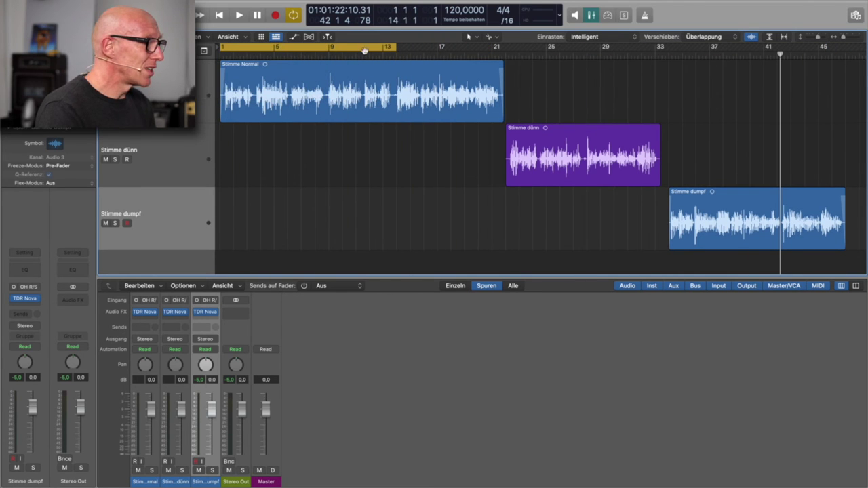
drag(445, 46, 502, 46)
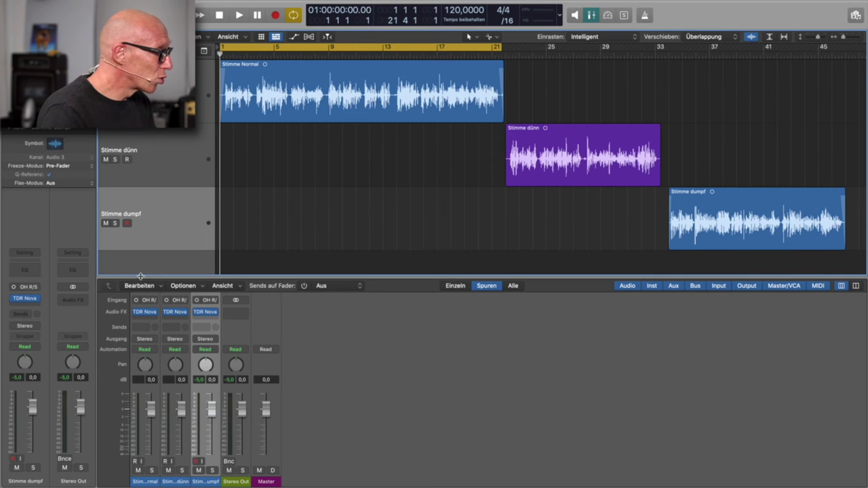
click(144, 314)
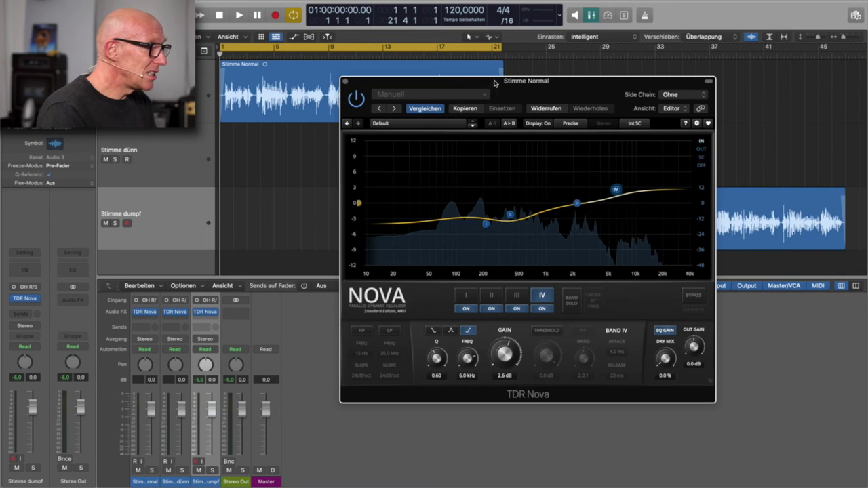
drag(467, 82, 524, 80)
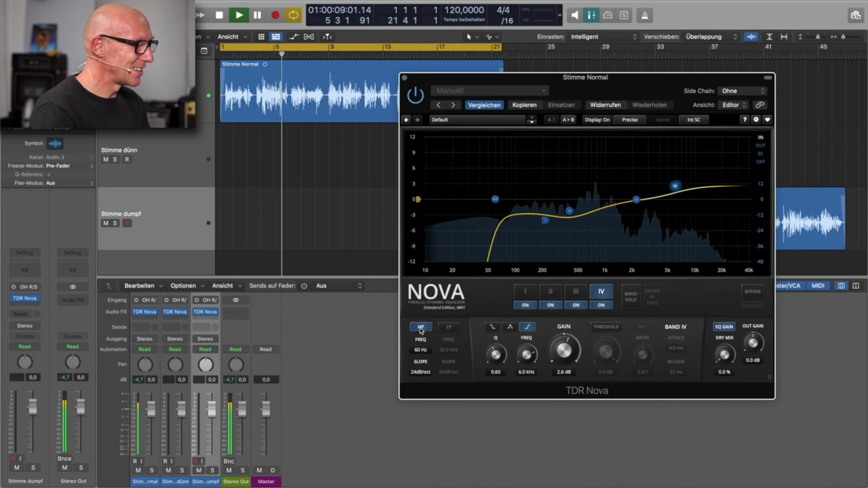
Compare the normal voice with the 60 Hz high-pass filter off and on, and stop playback
click(421, 329)
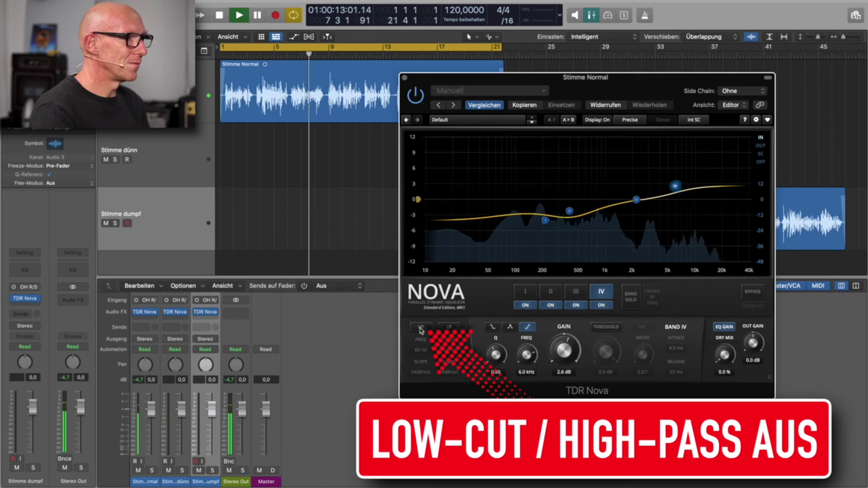
click(421, 329)
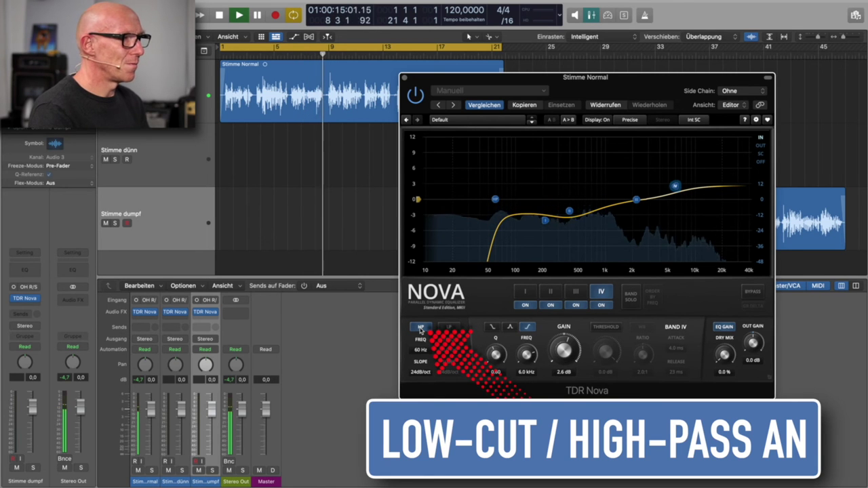
key(space)
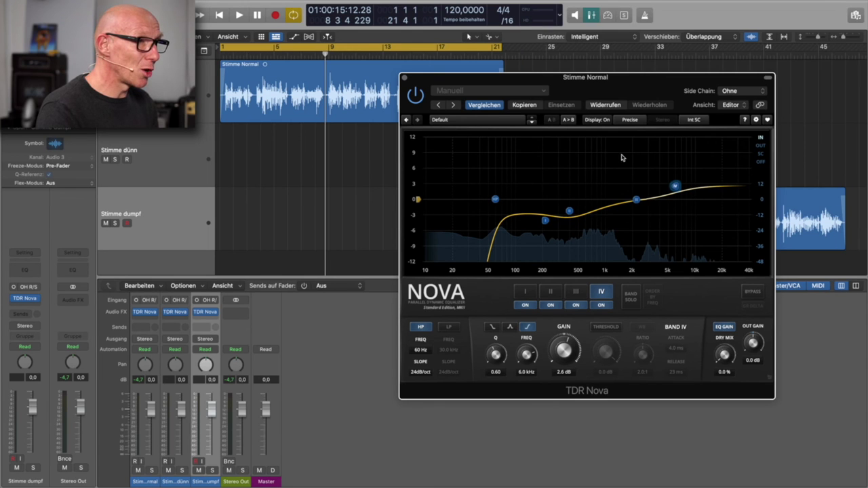
Play the normal voice and examine the high-frequency range of its spectrum around 10 kHz
drag(656, 97, 638, 110)
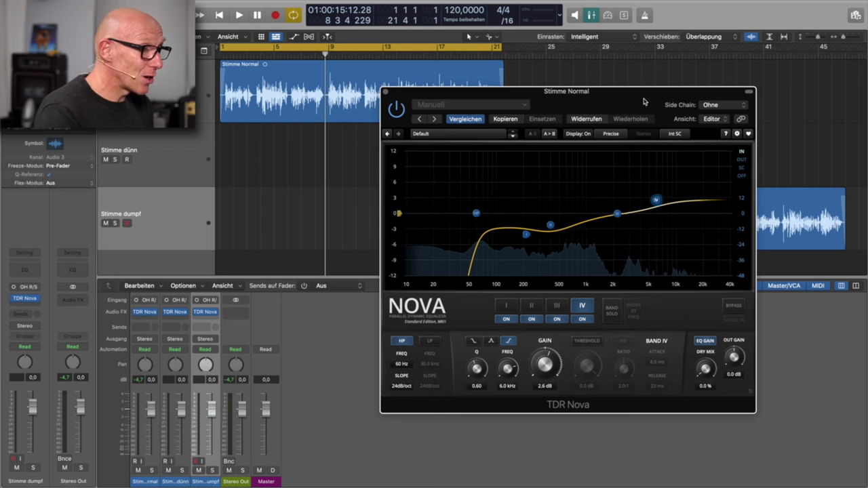
drag(653, 94, 635, 93)
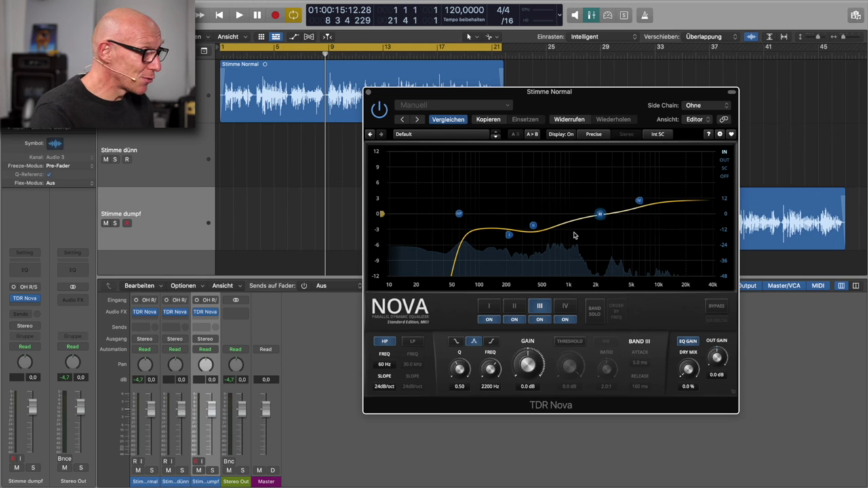
drag(619, 95, 581, 95)
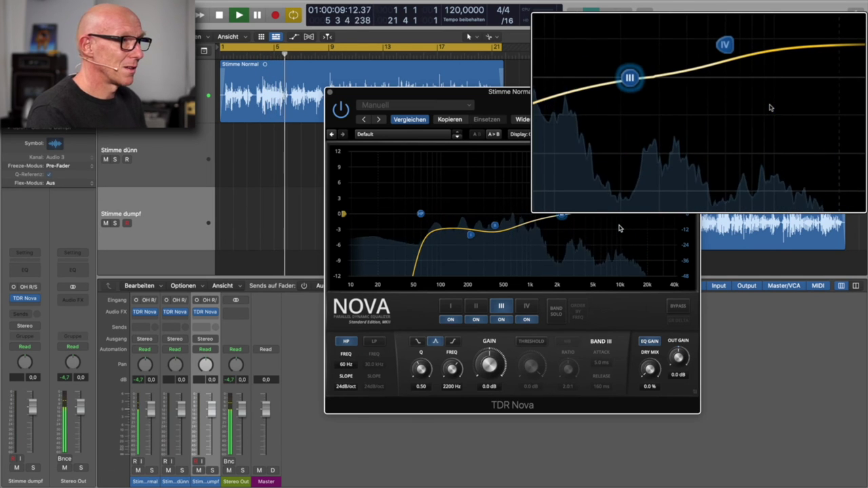
key(space)
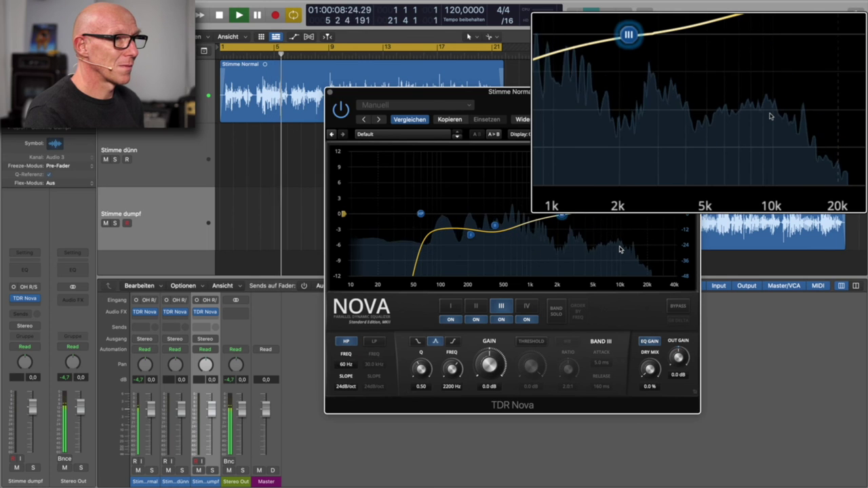
key(space)
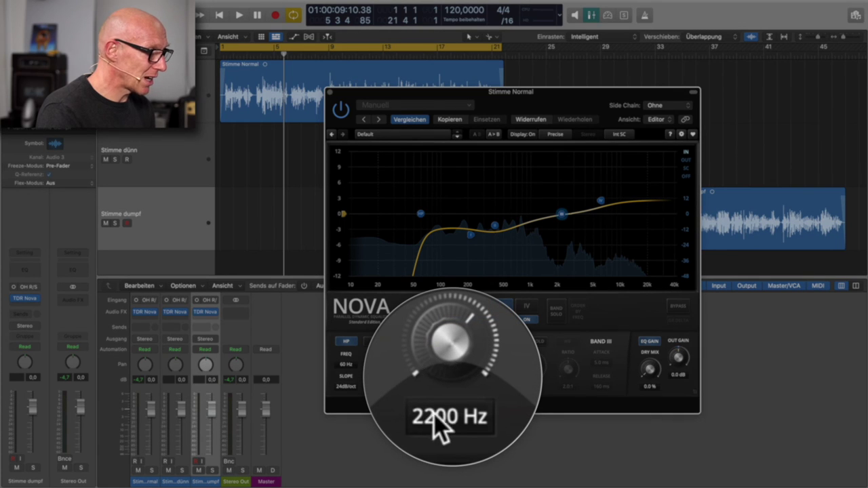
Set band III's bell on the normal voice to a frequency of 10000 Hz and a Q of 1
double_click(434, 416)
text(100)
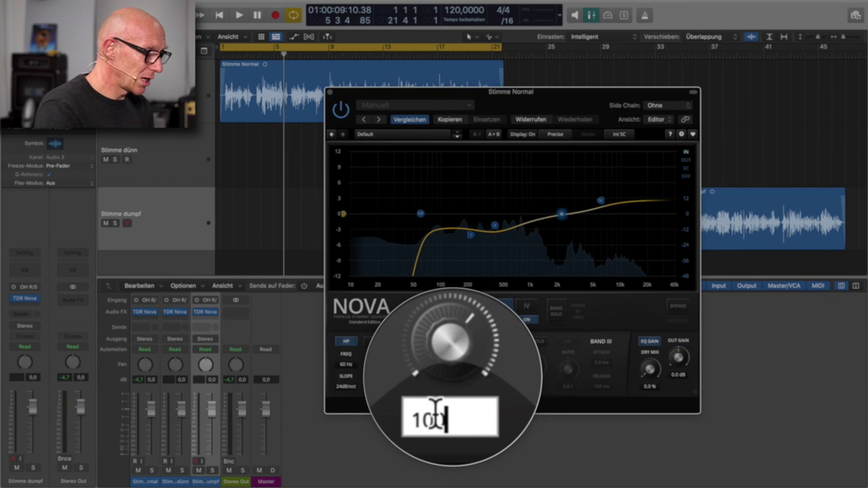
text(00)
key(Return)
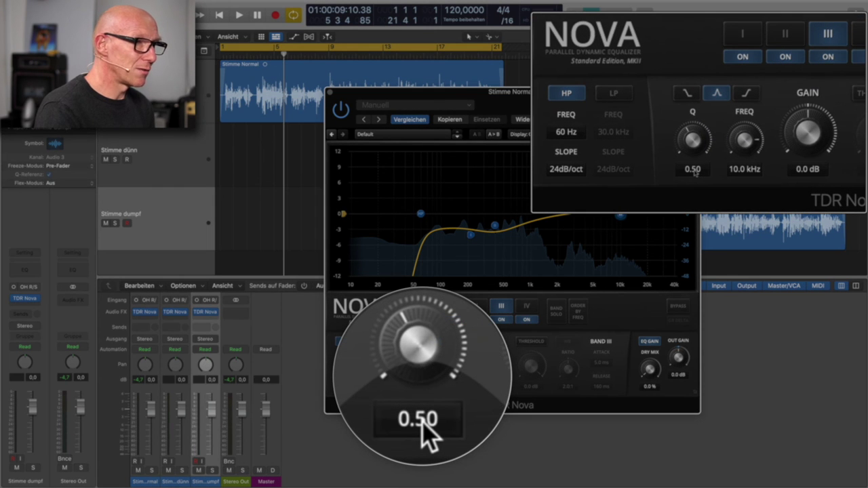
click(423, 419)
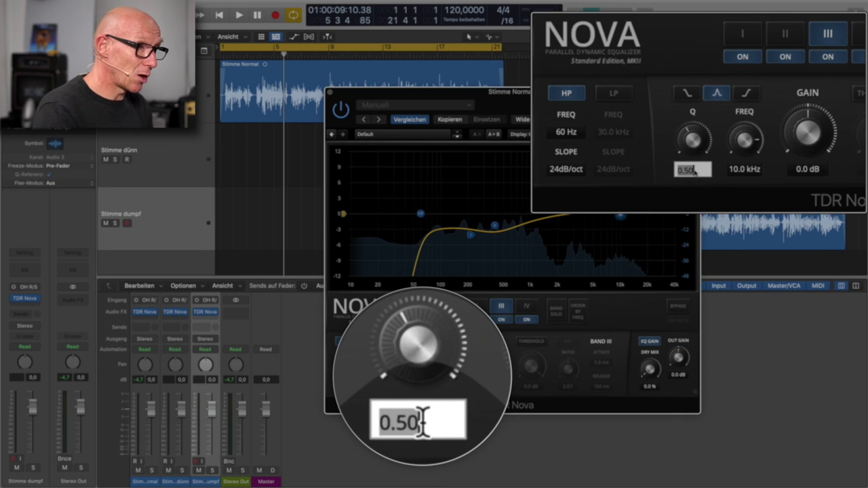
text(1)
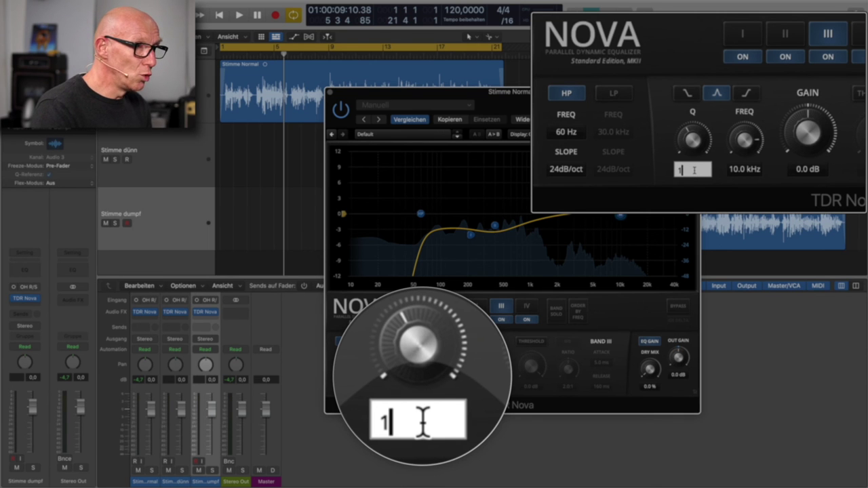
key(Return)
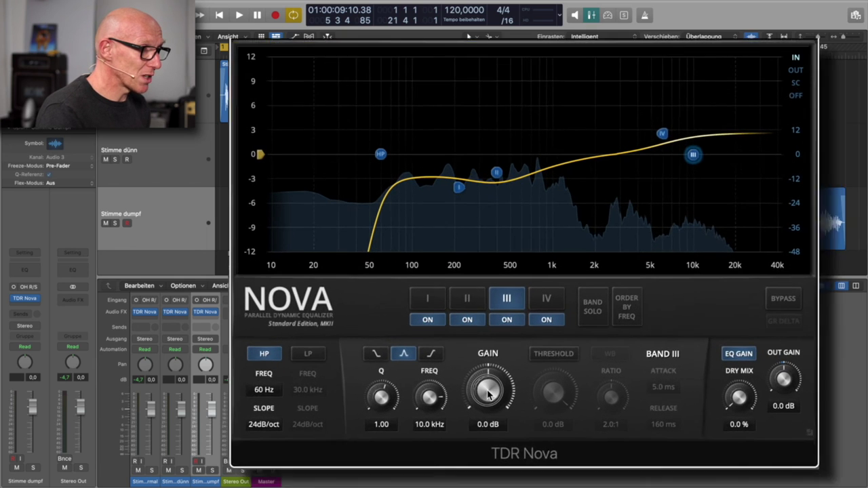
Try a 9.8 dB boost with a Q of 0.23 on band III, and restore its Q to 1 and gain to 0.0 dB
drag(491, 368, 481, 181)
drag(473, 72, 463, 5)
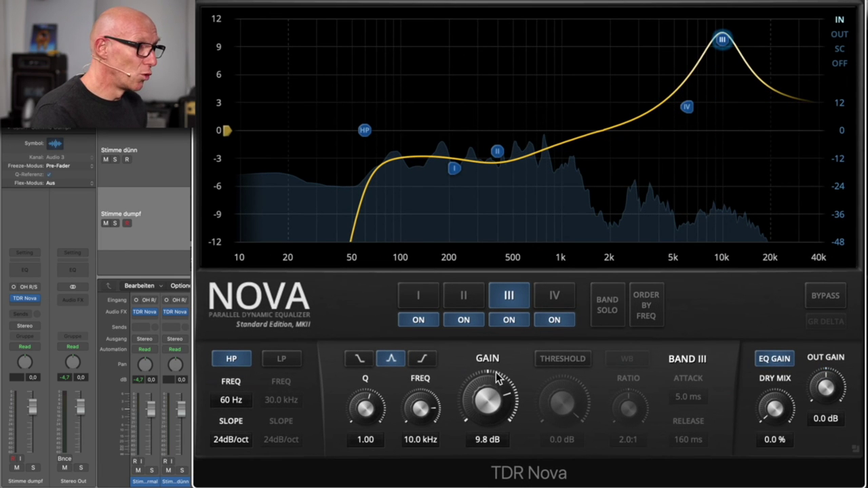
drag(366, 415, 367, 442)
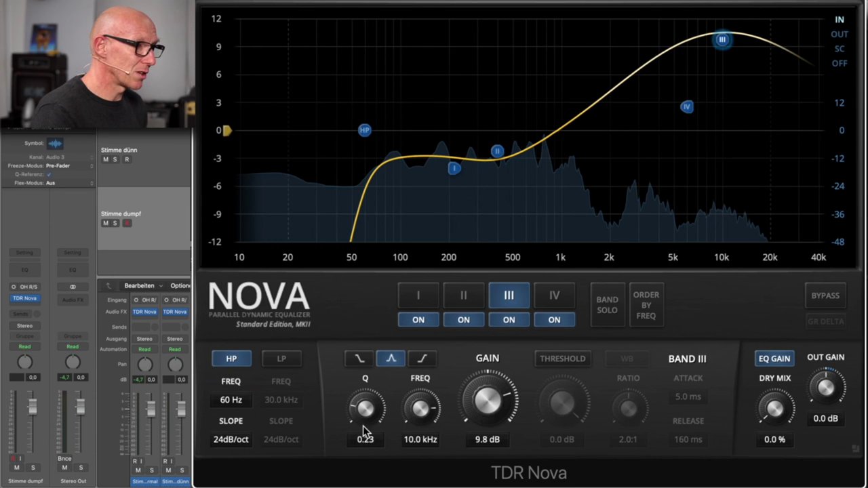
text(1)
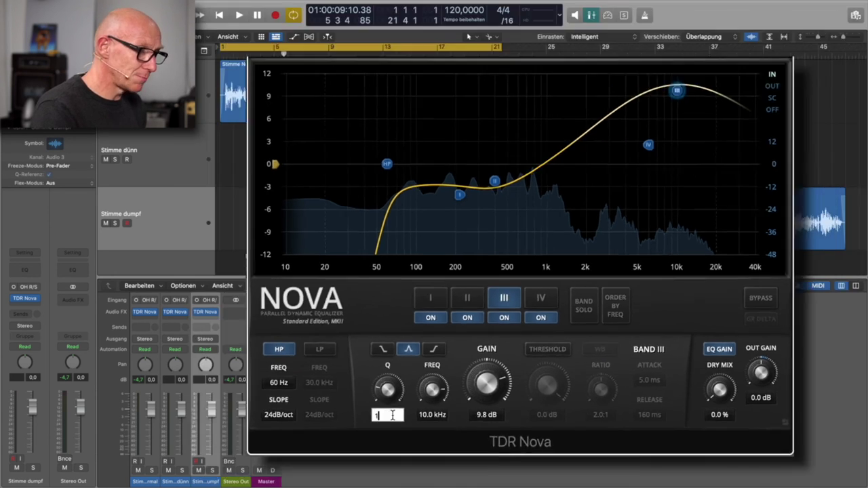
key(Return)
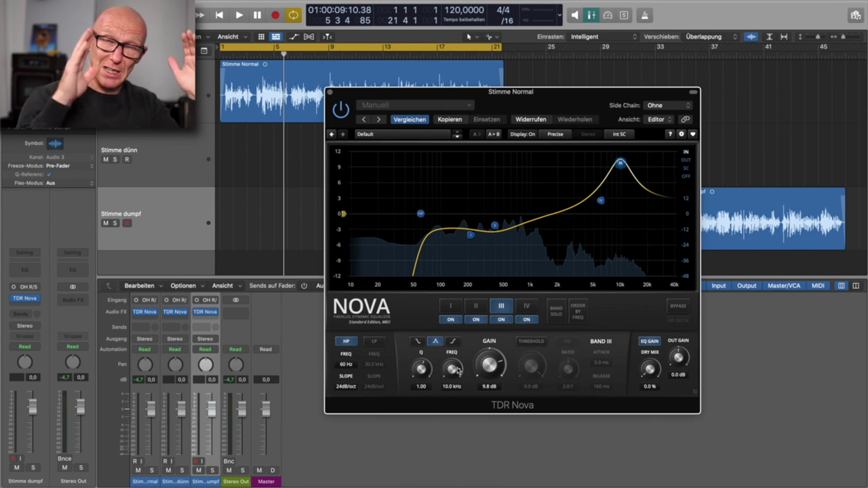
double_click(493, 367)
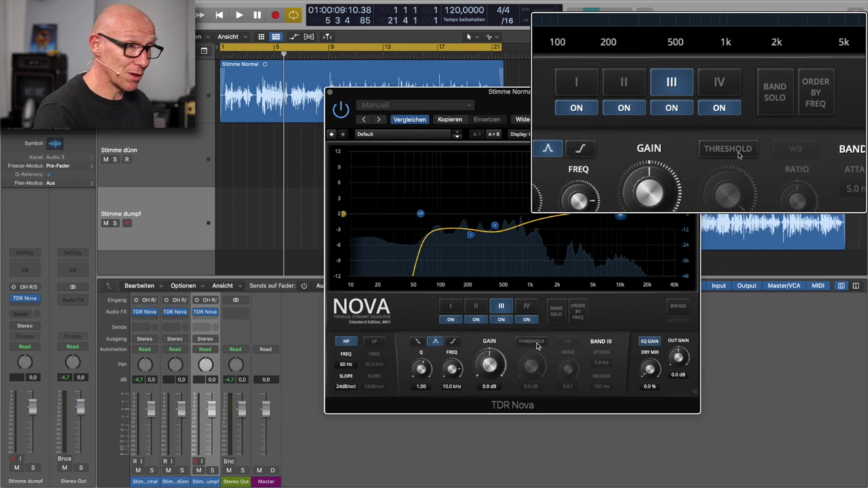
Enable dynamic processing on band III and lower its threshold to about -17.5 dB while listening to the normal voice
click(536, 344)
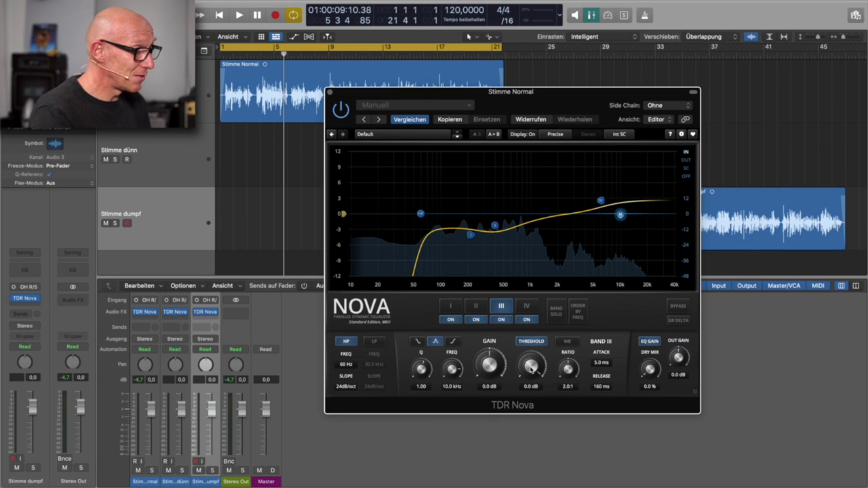
key(Return)
key(space)
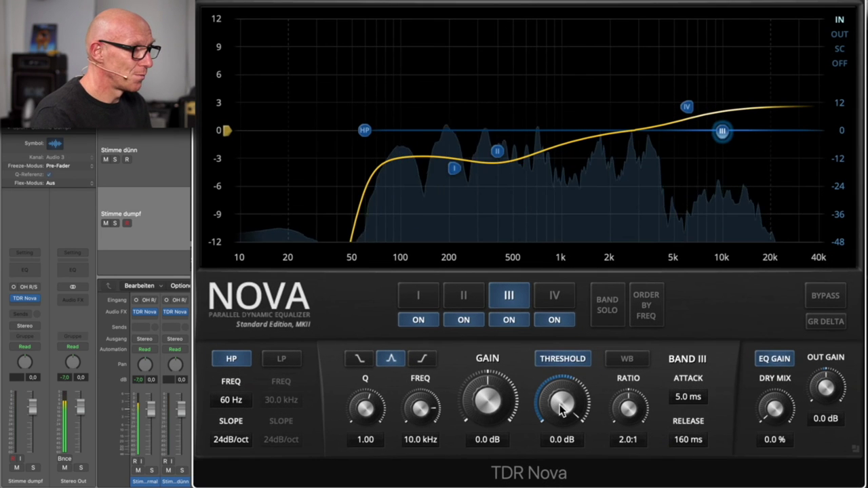
drag(561, 408, 569, 485)
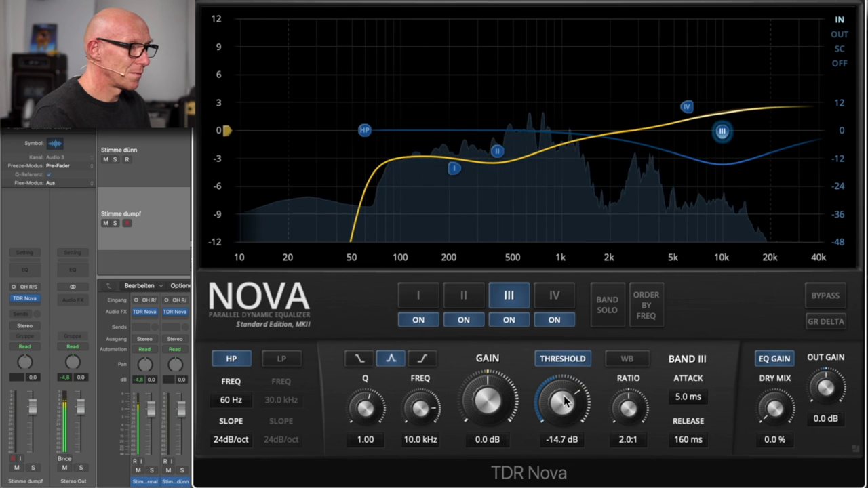
drag(565, 401, 564, 448)
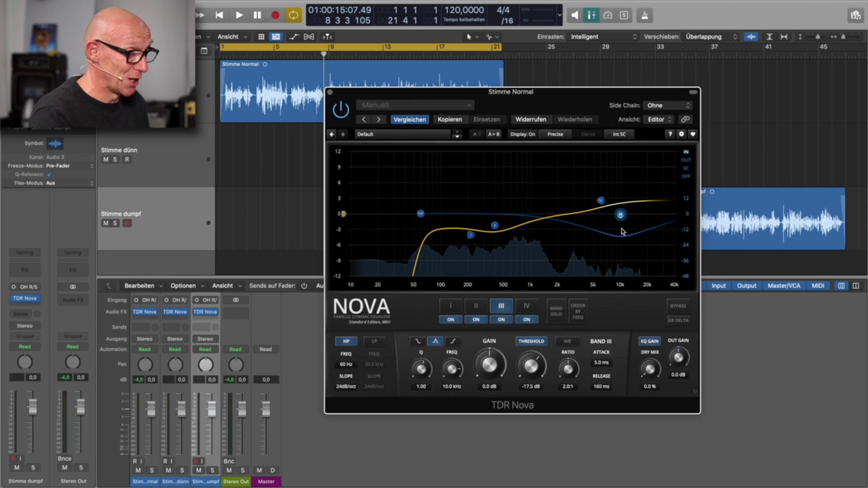
Fine-tune band III's threshold to about -18.7 dB during playback and compare the normal voice with the EQ bypassed and active
key(space)
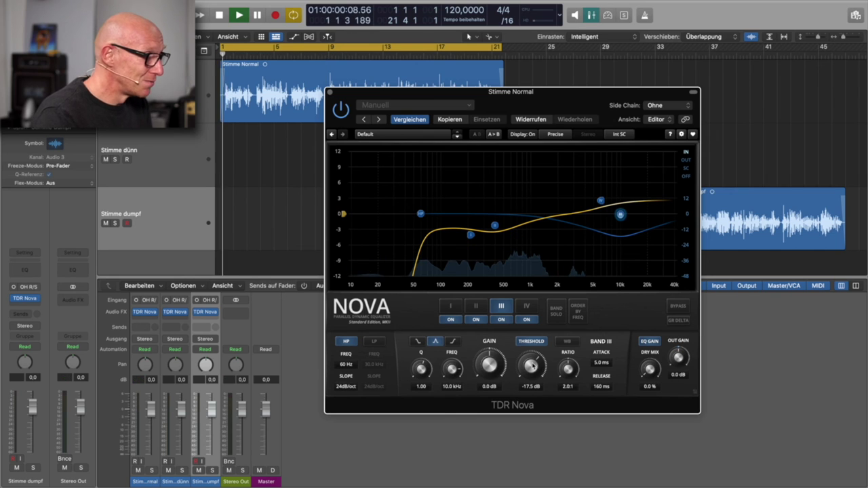
drag(539, 369, 530, 398)
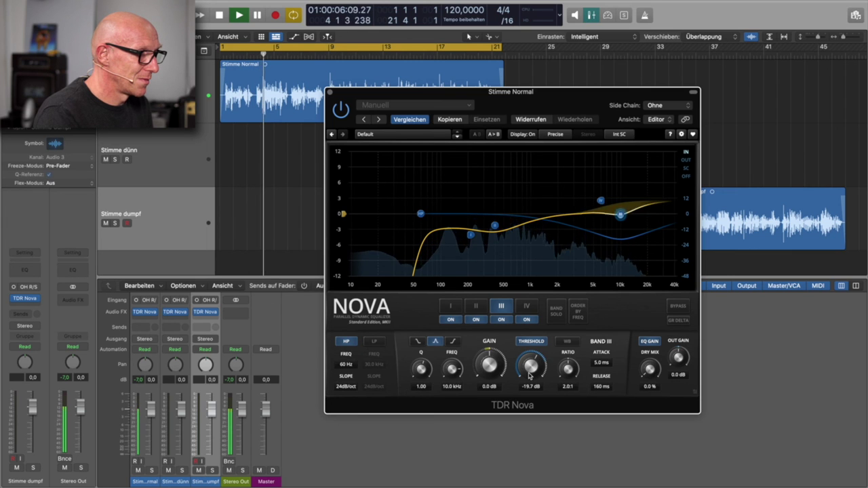
drag(531, 372, 531, 371)
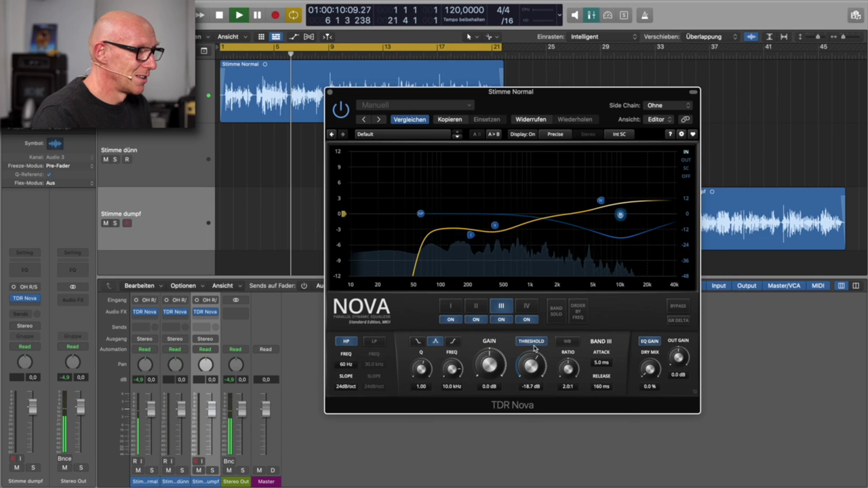
click(678, 307)
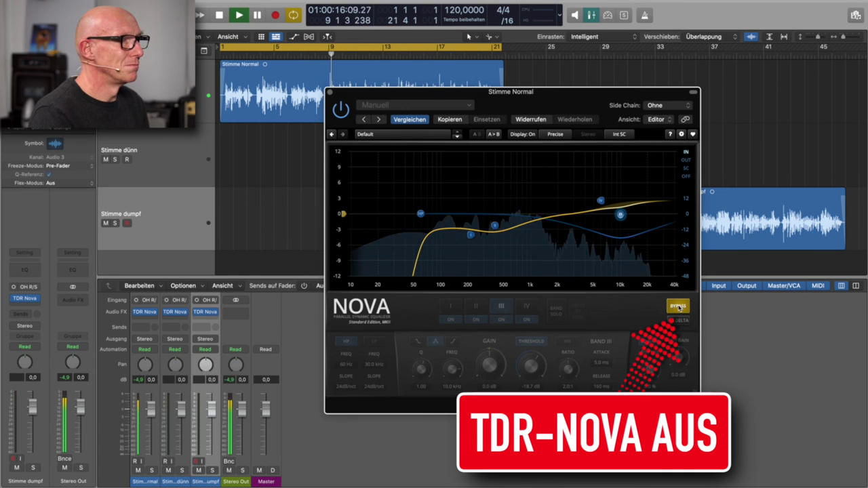
click(679, 307)
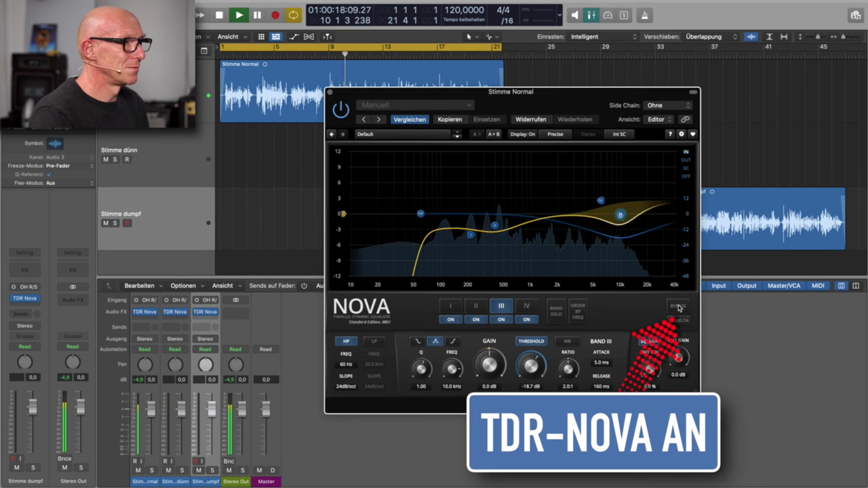